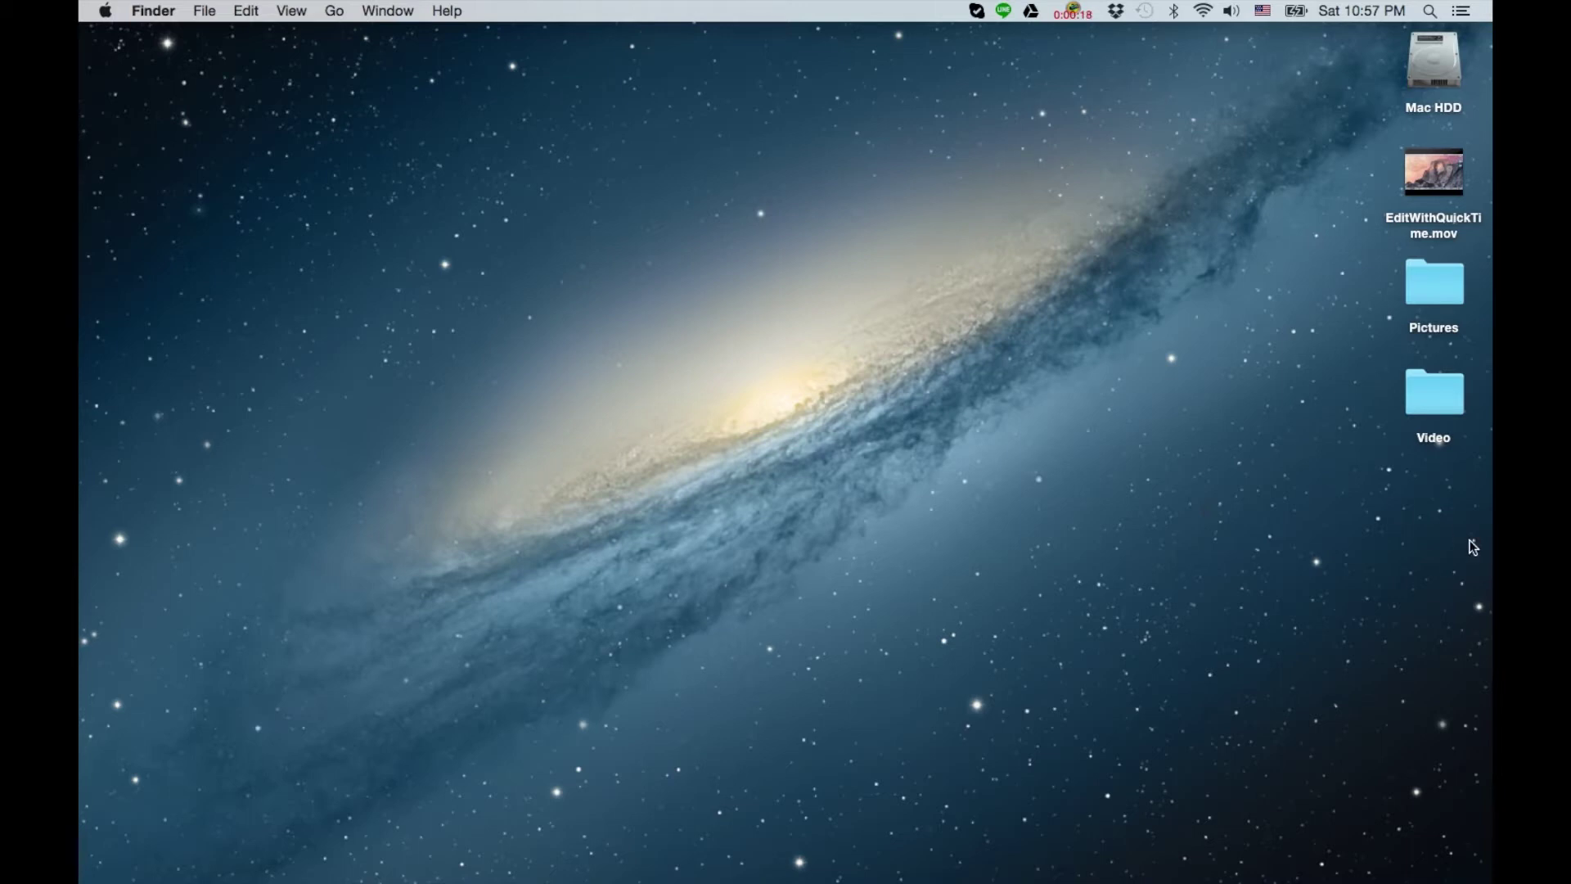
Open EditWithQuickTime.mov from the desktop in QuickTime Player and shift its window slightly.
{"action": "right_click", "coordinate": [1424, 175]}
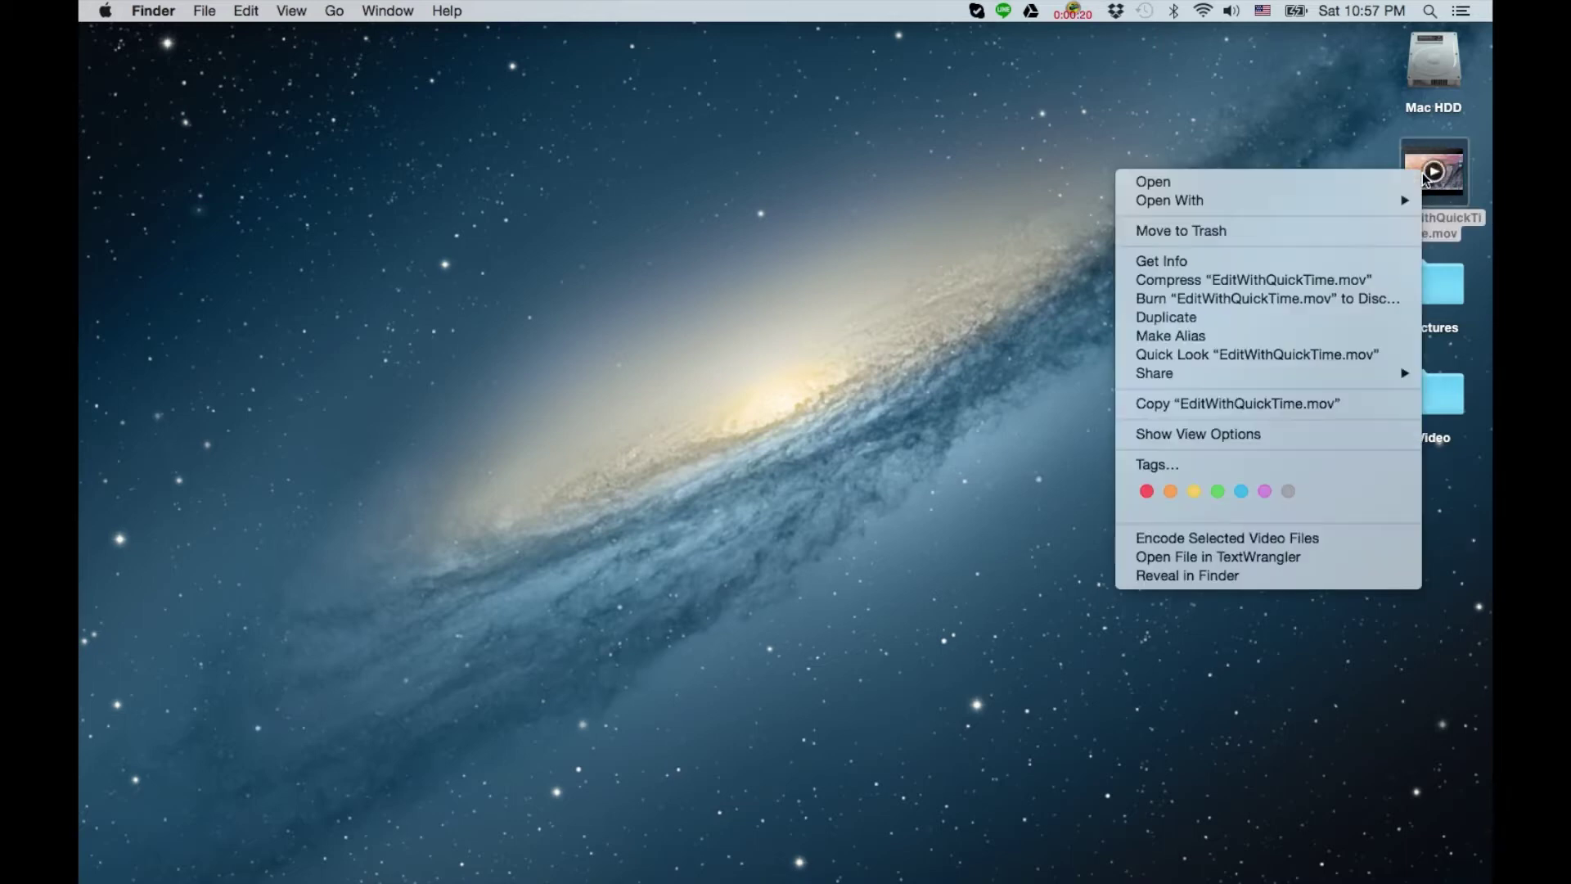
{"action": "mouse_move", "coordinate": [1299, 203]}
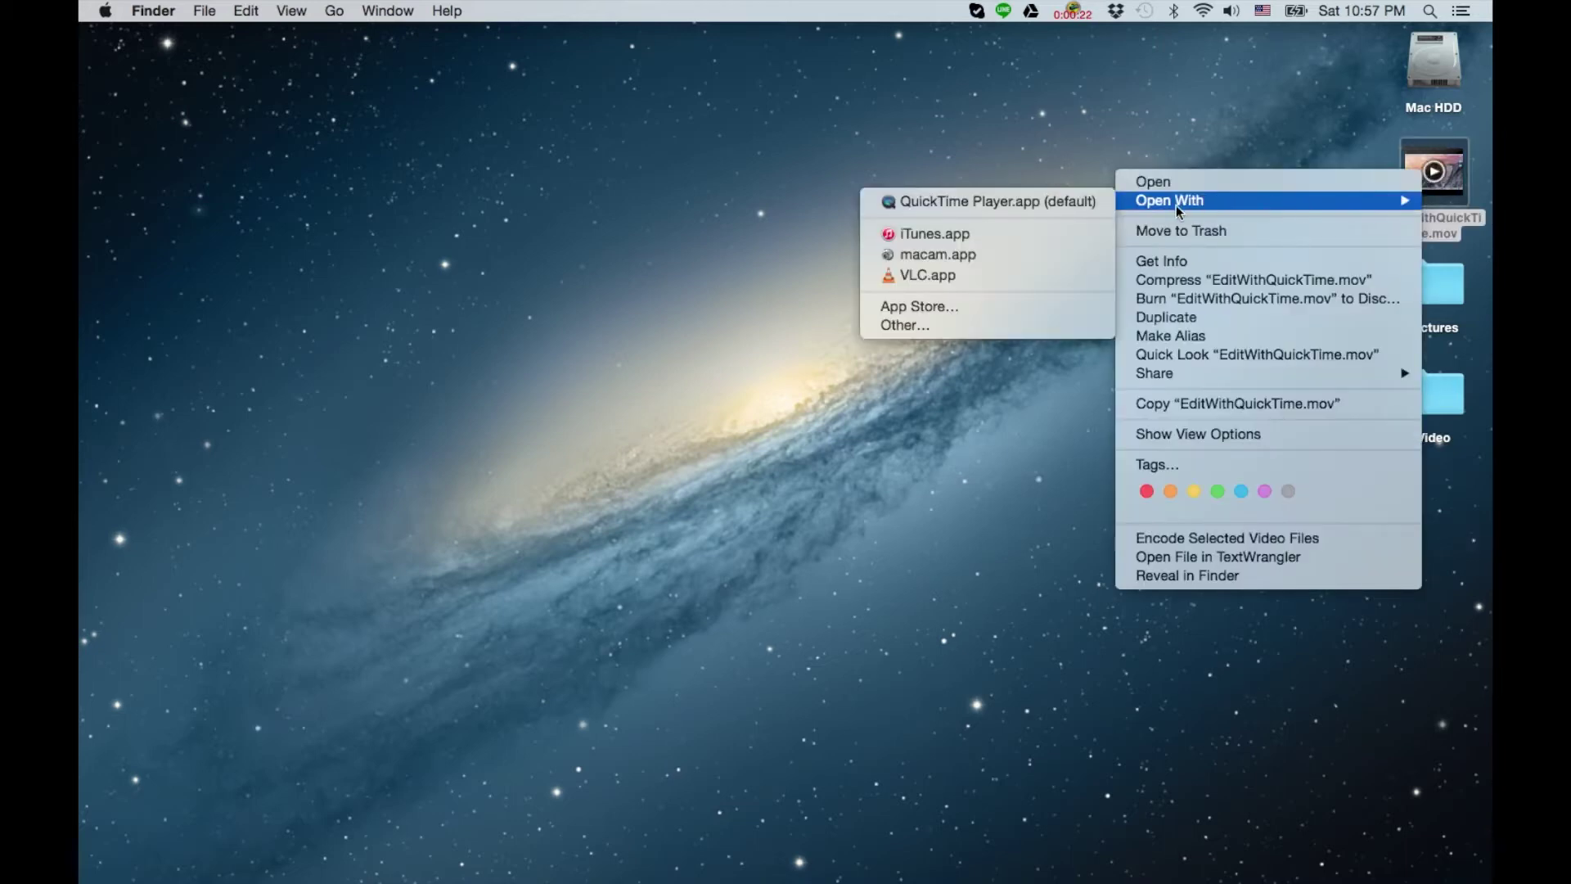
{"action": "left_click", "coordinate": [1048, 198]}
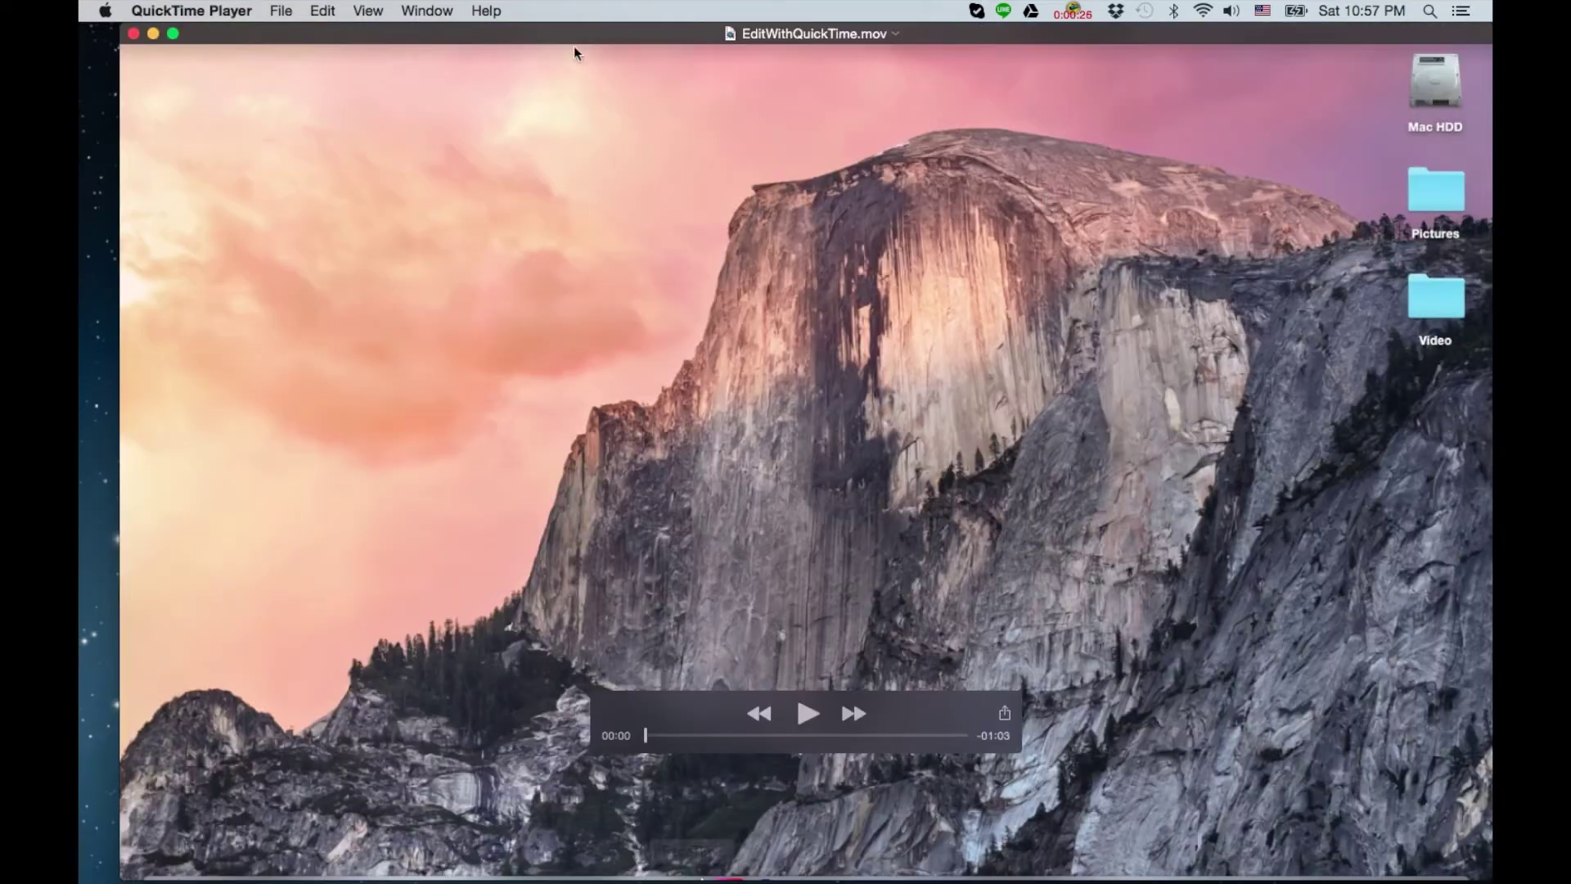
{"action": "left_click_drag", "start_coordinate": [607, 29], "coordinate": [588, 27]}
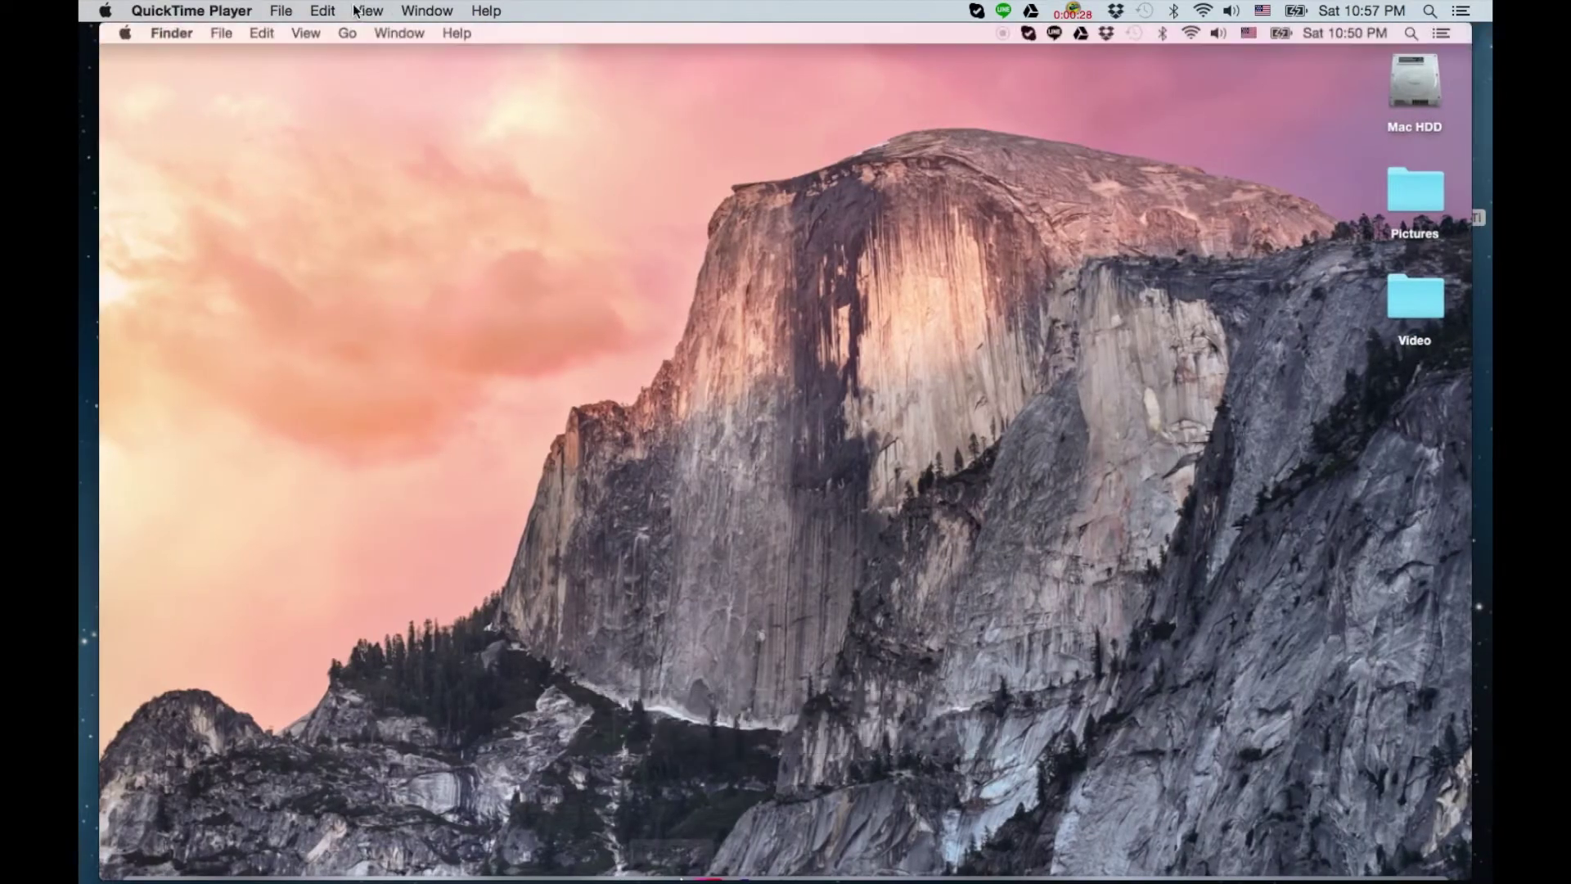
Trim the movie, cutting off about the first quarter and a very short piece at the end.
{"action": "left_click", "coordinate": [324, 11]}
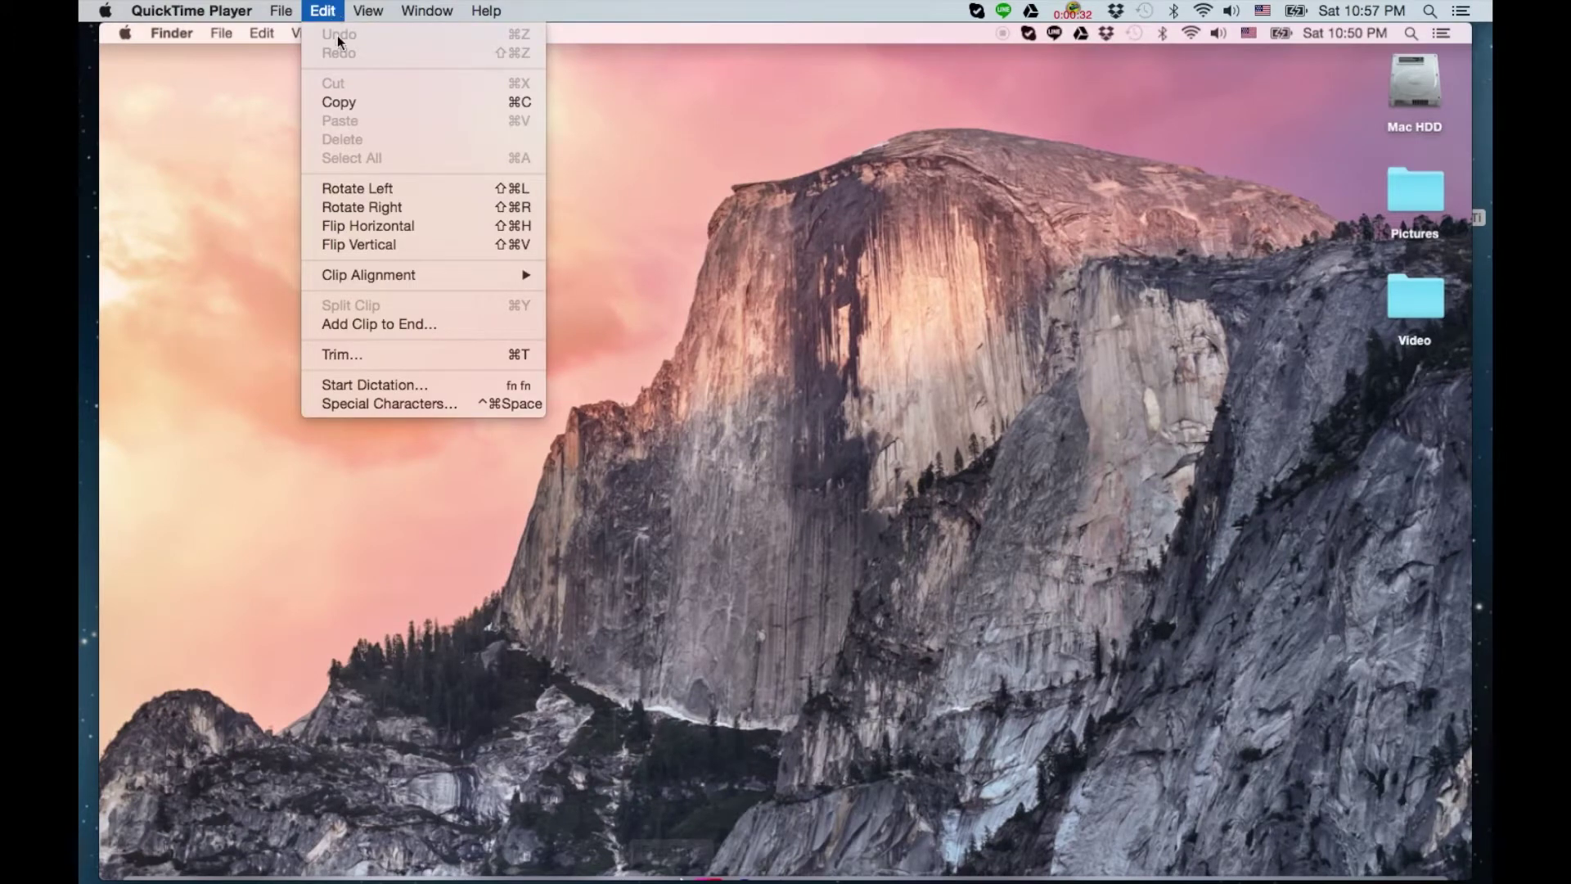
{"action": "left_click", "coordinate": [376, 360]}
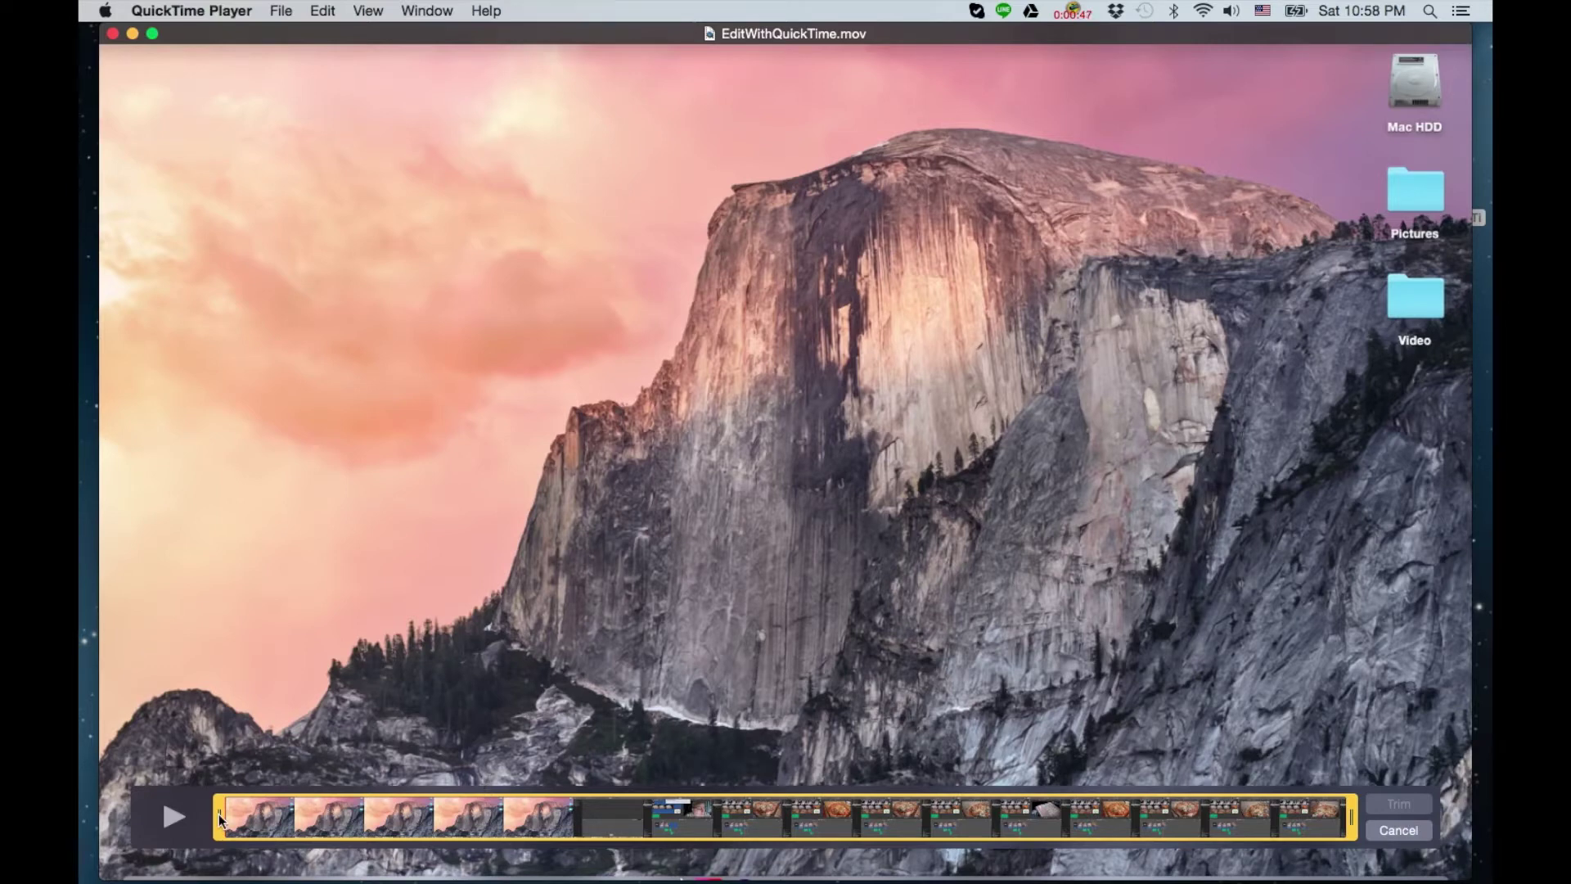
{"action": "left_click_drag", "start_coordinate": [219, 813], "coordinate": [496, 825]}
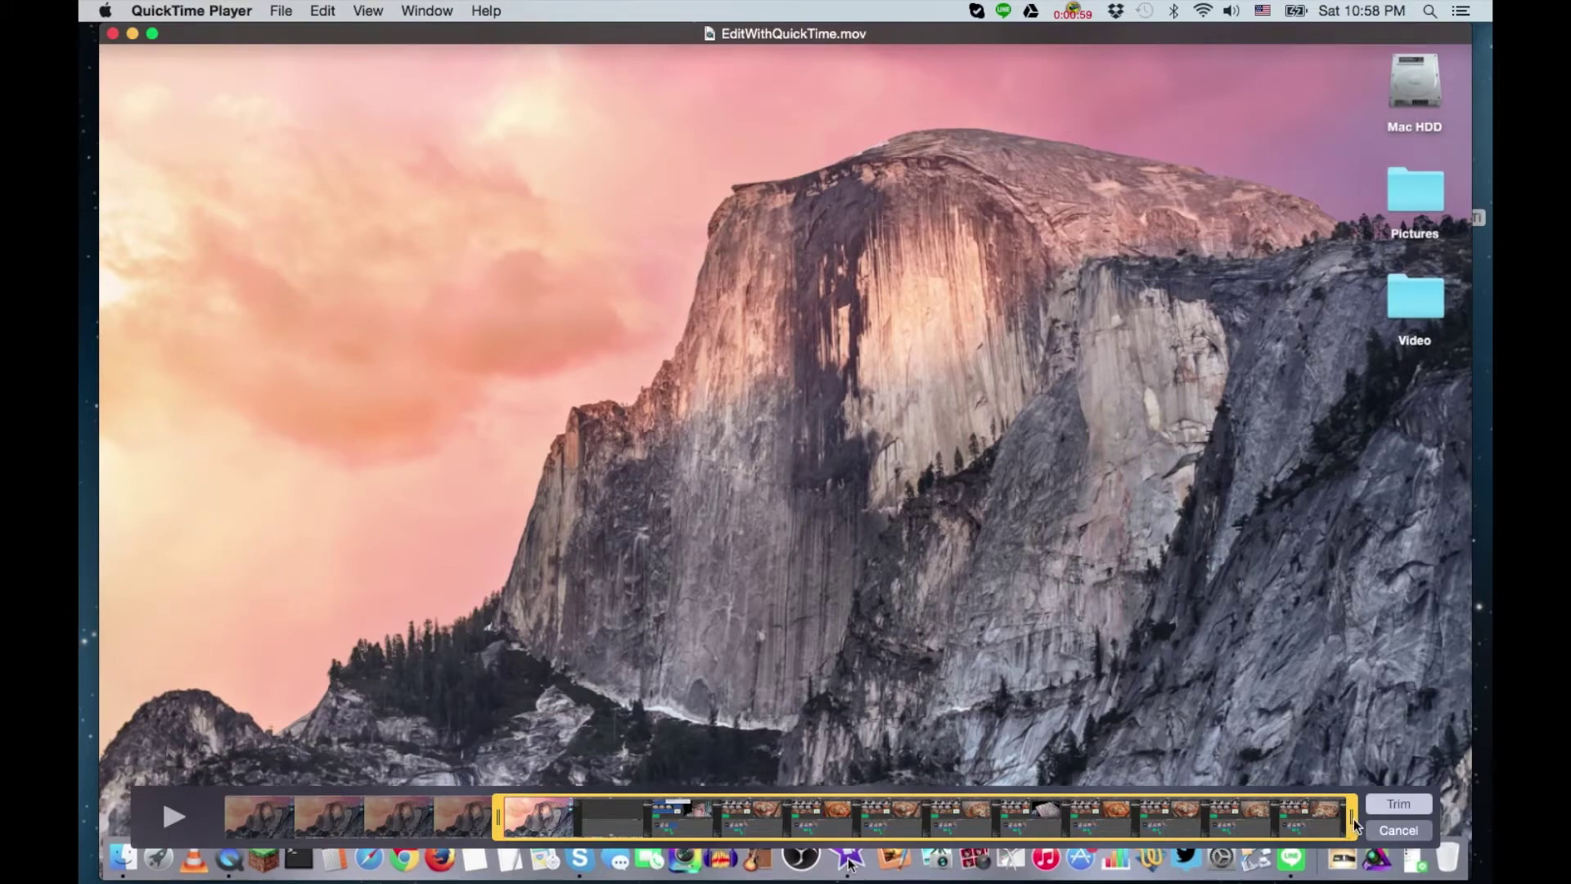
{"action": "mouse_move", "coordinate": [1354, 819]}
{"action": "left_mouse_down"}
{"action": "mouse_move", "coordinate": [1315, 823]}
{"action": "mouse_move", "coordinate": [1334, 825]}
{"action": "left_mouse_up"}
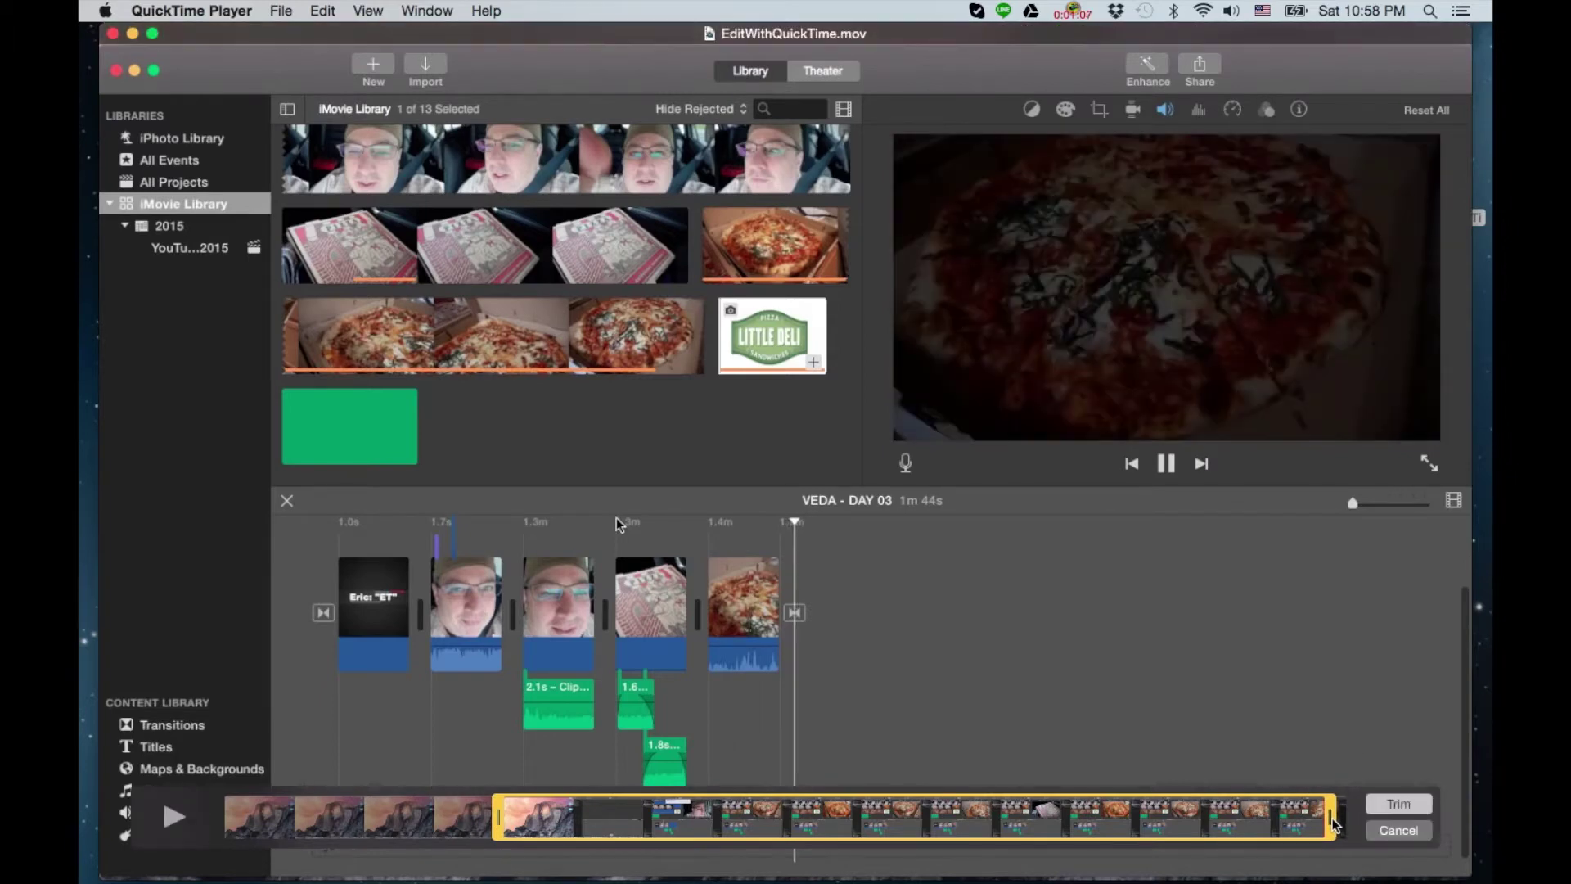
{"action": "left_click", "coordinate": [1398, 806]}
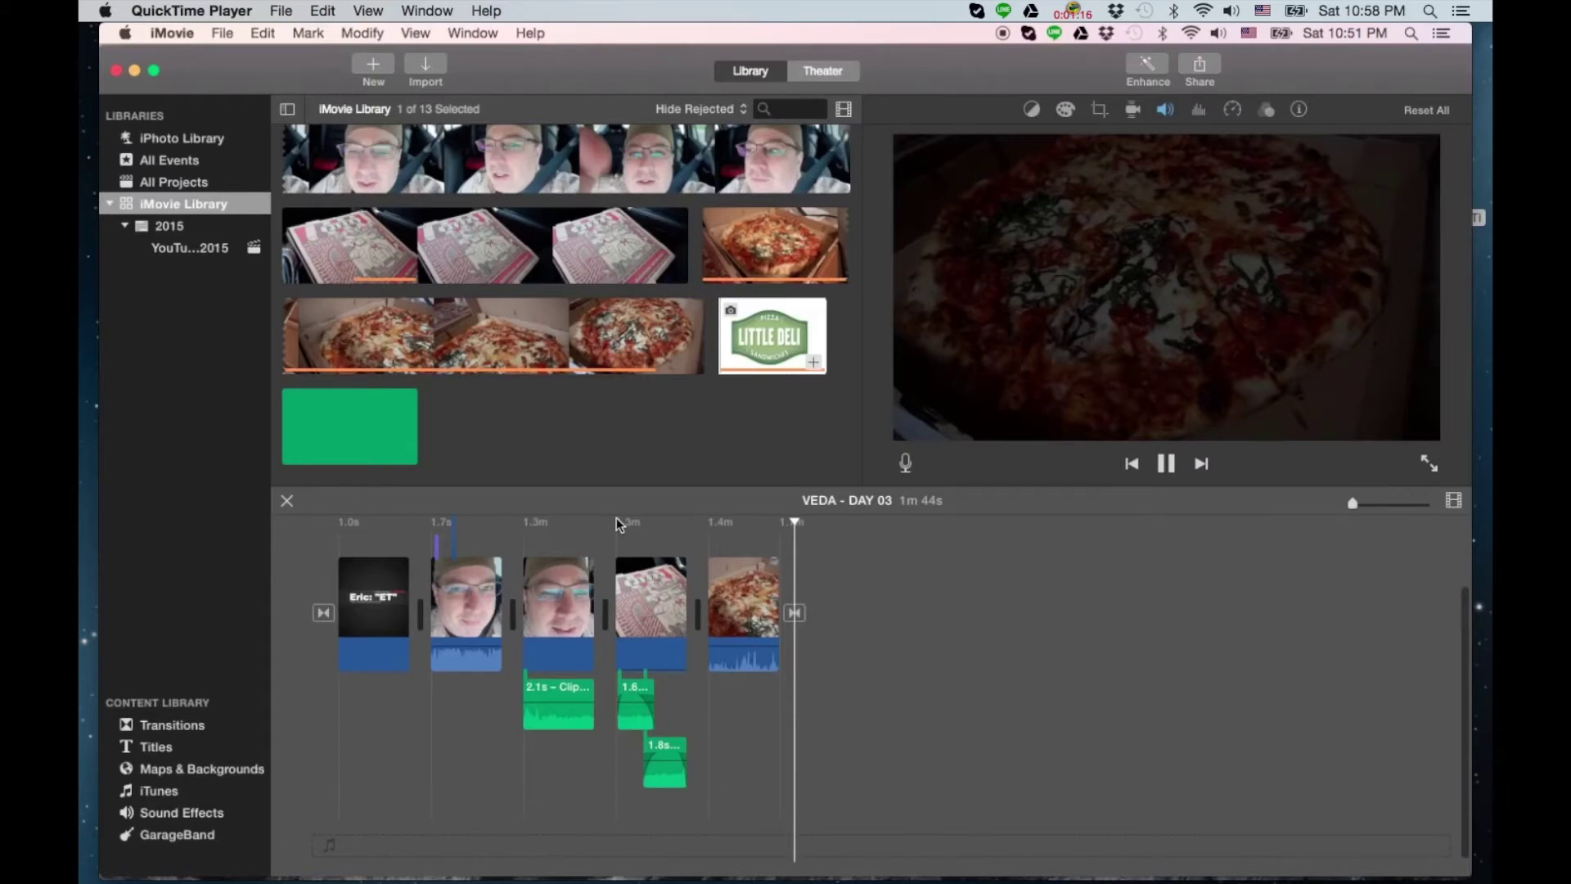
Export the trimmed movie to the Desktop as Test22.mov and close its window.
{"action": "mouse_move", "coordinate": [1053, 579]}
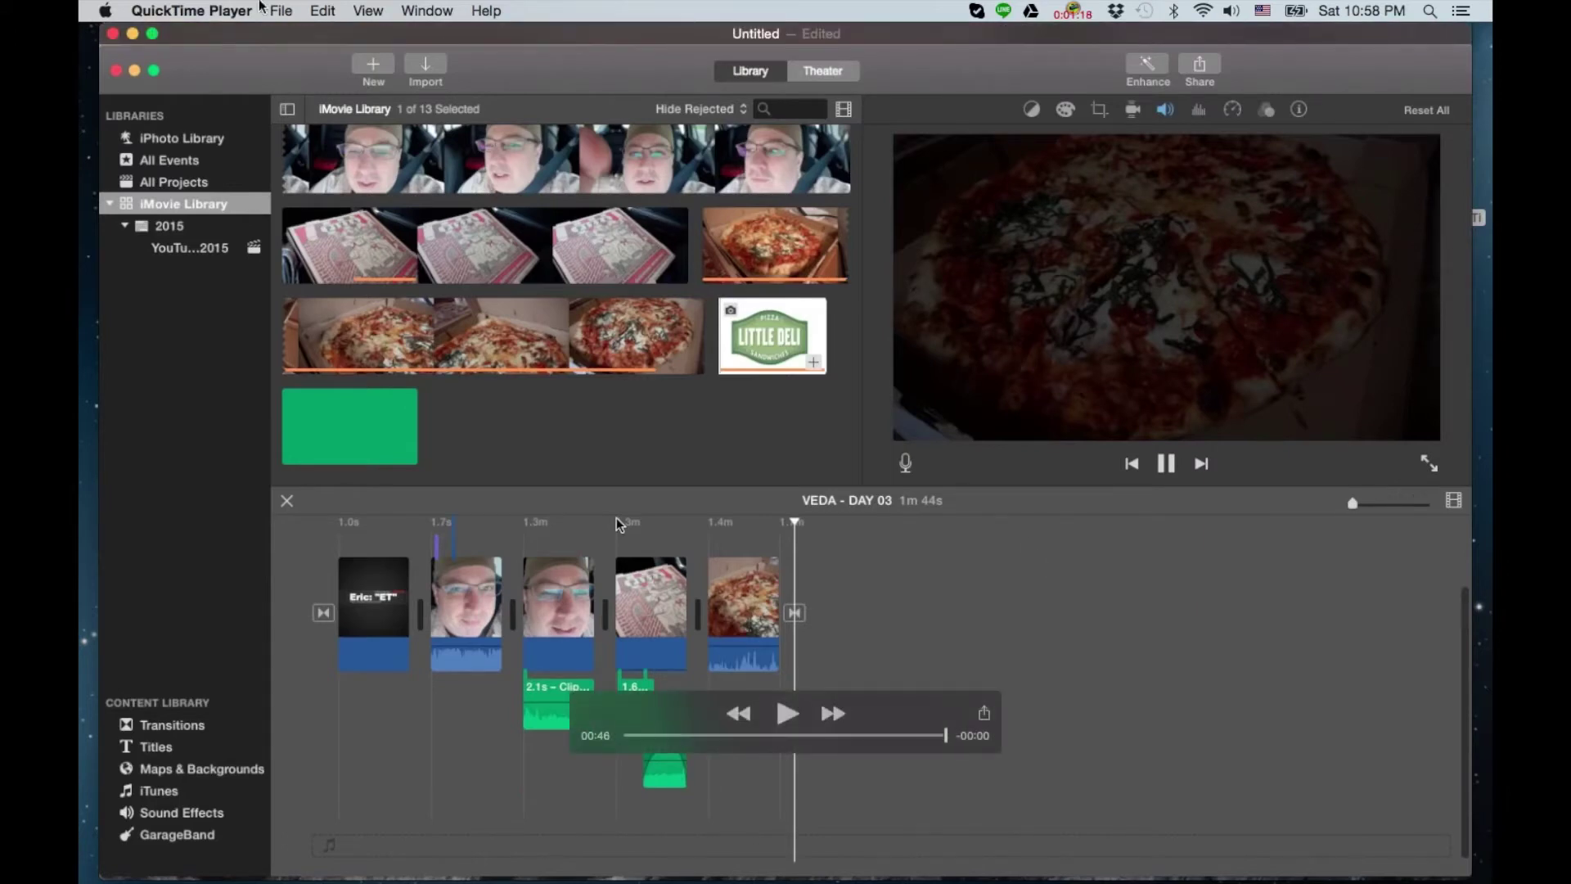
{"action": "left_click", "coordinate": [272, 12]}
{"action": "left_click", "coordinate": [317, 188]}
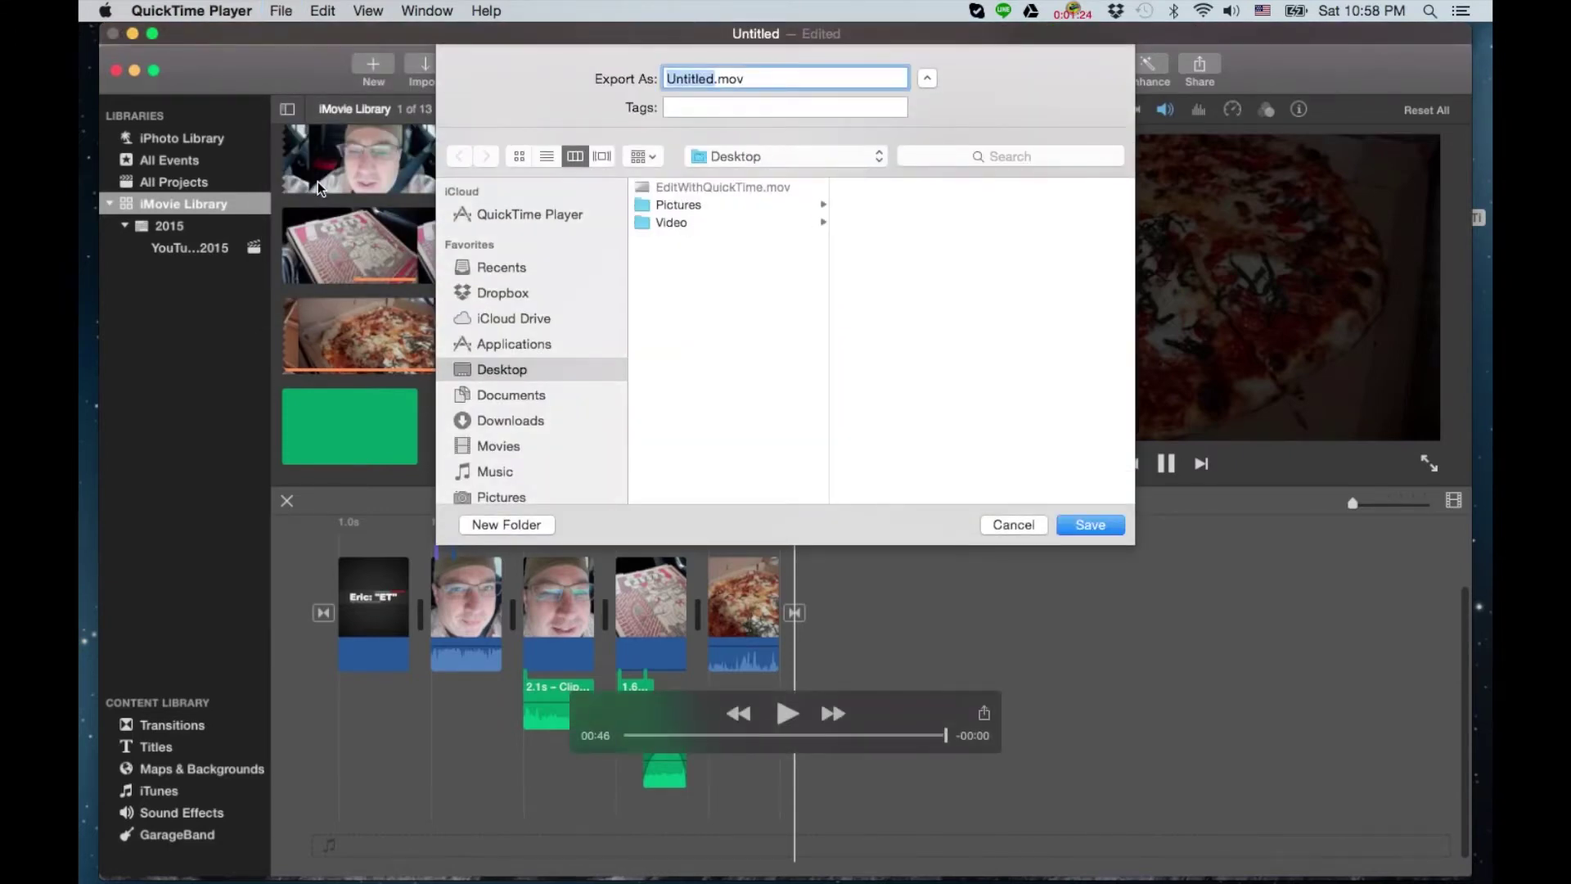
{"action": "type", "text": "Test"}
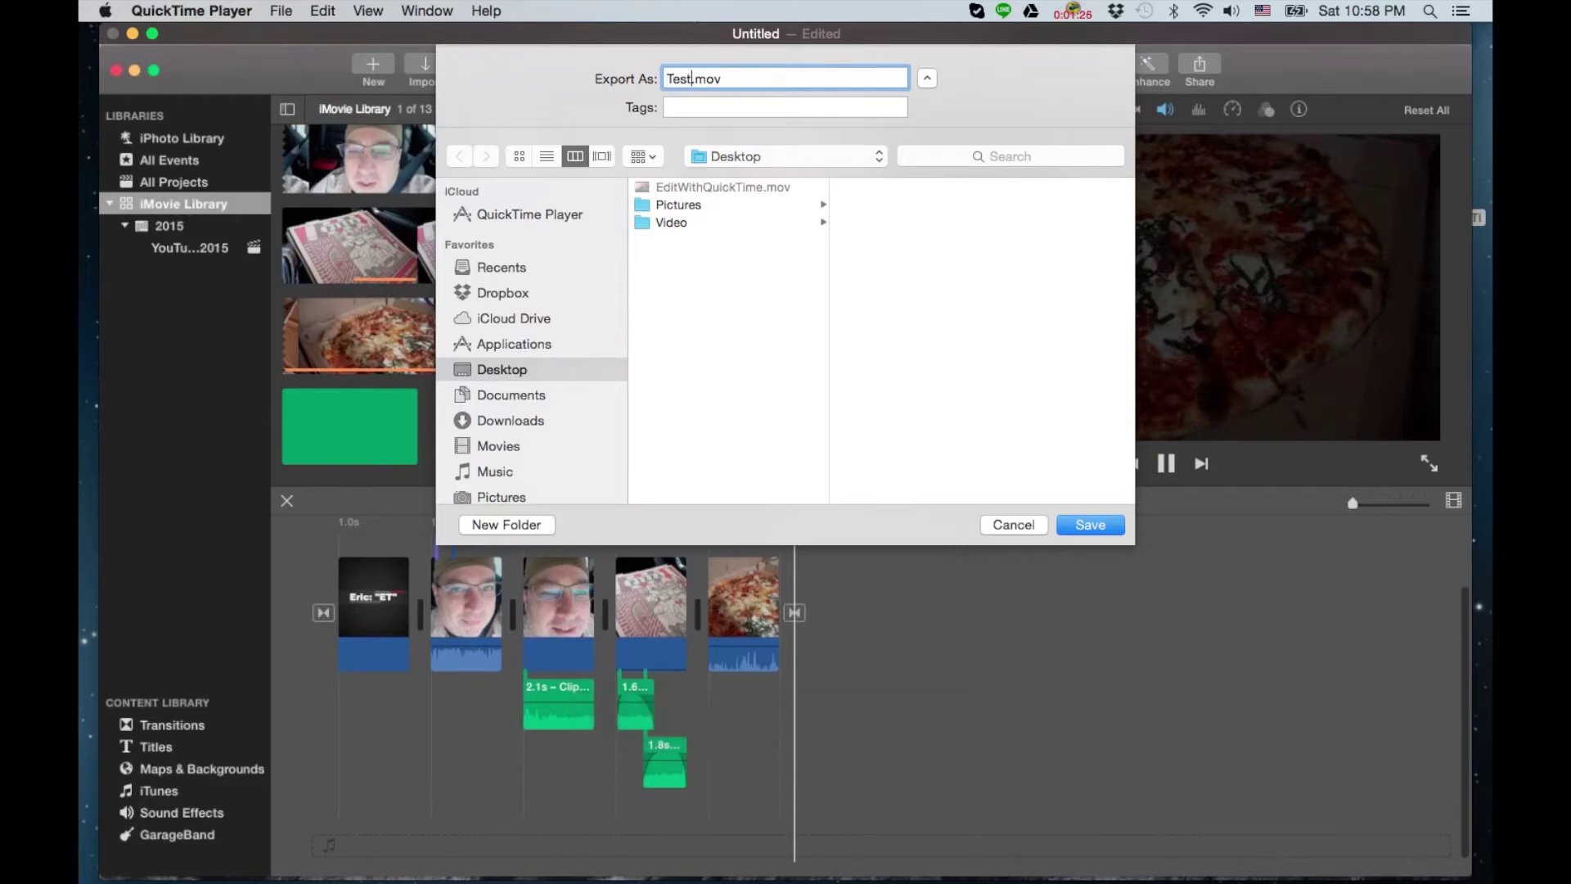
{"action": "type", "text": "22"}
{"action": "left_click", "coordinate": [1122, 527]}
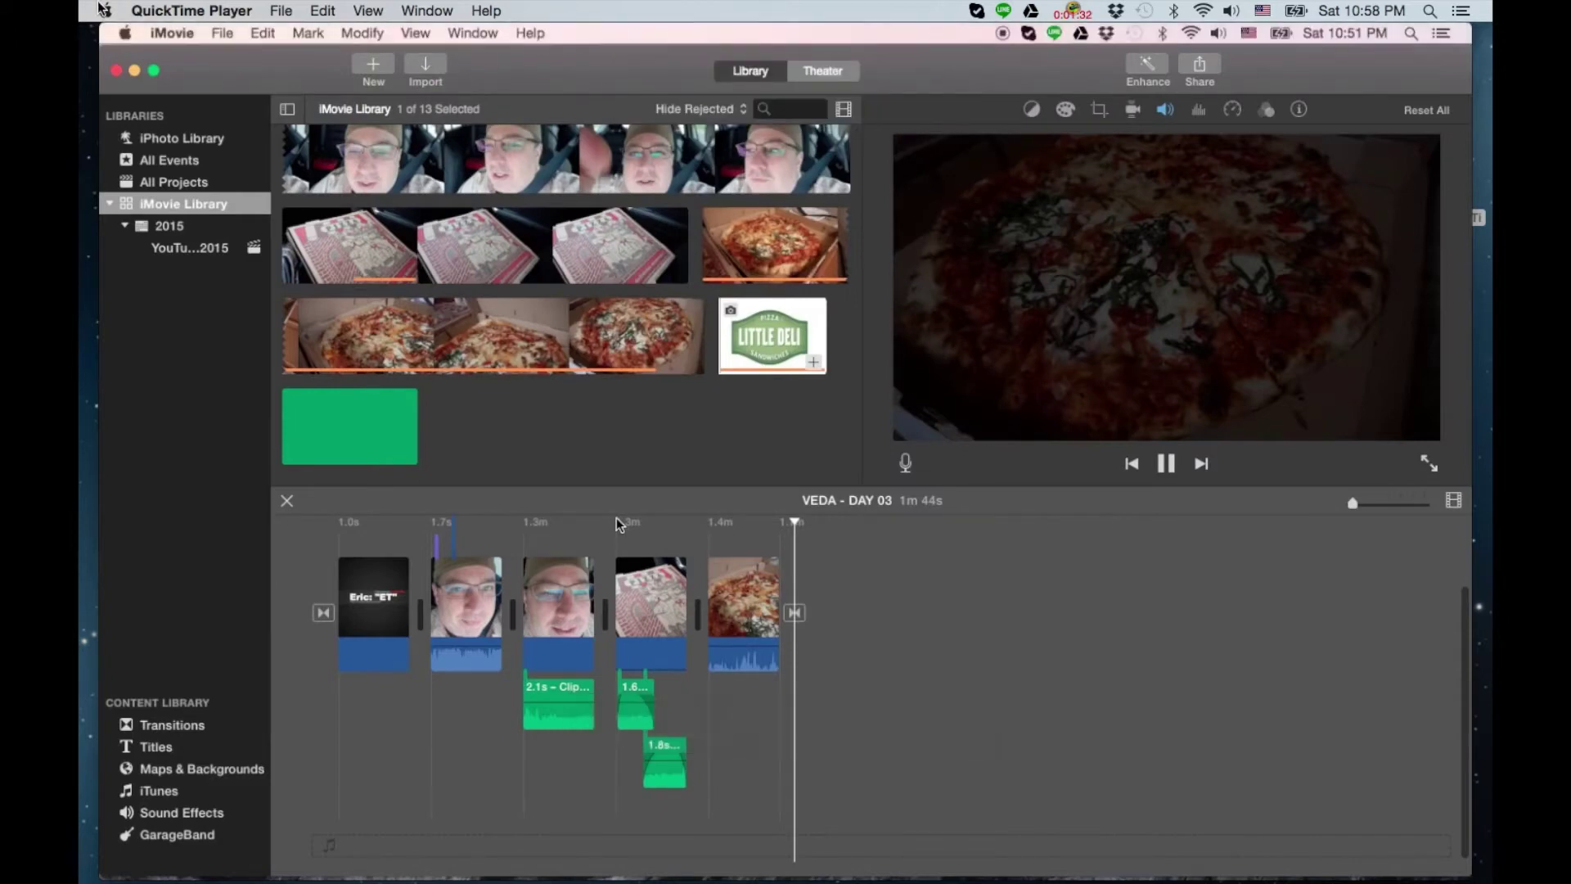
{"action": "left_click", "coordinate": [113, 34]}
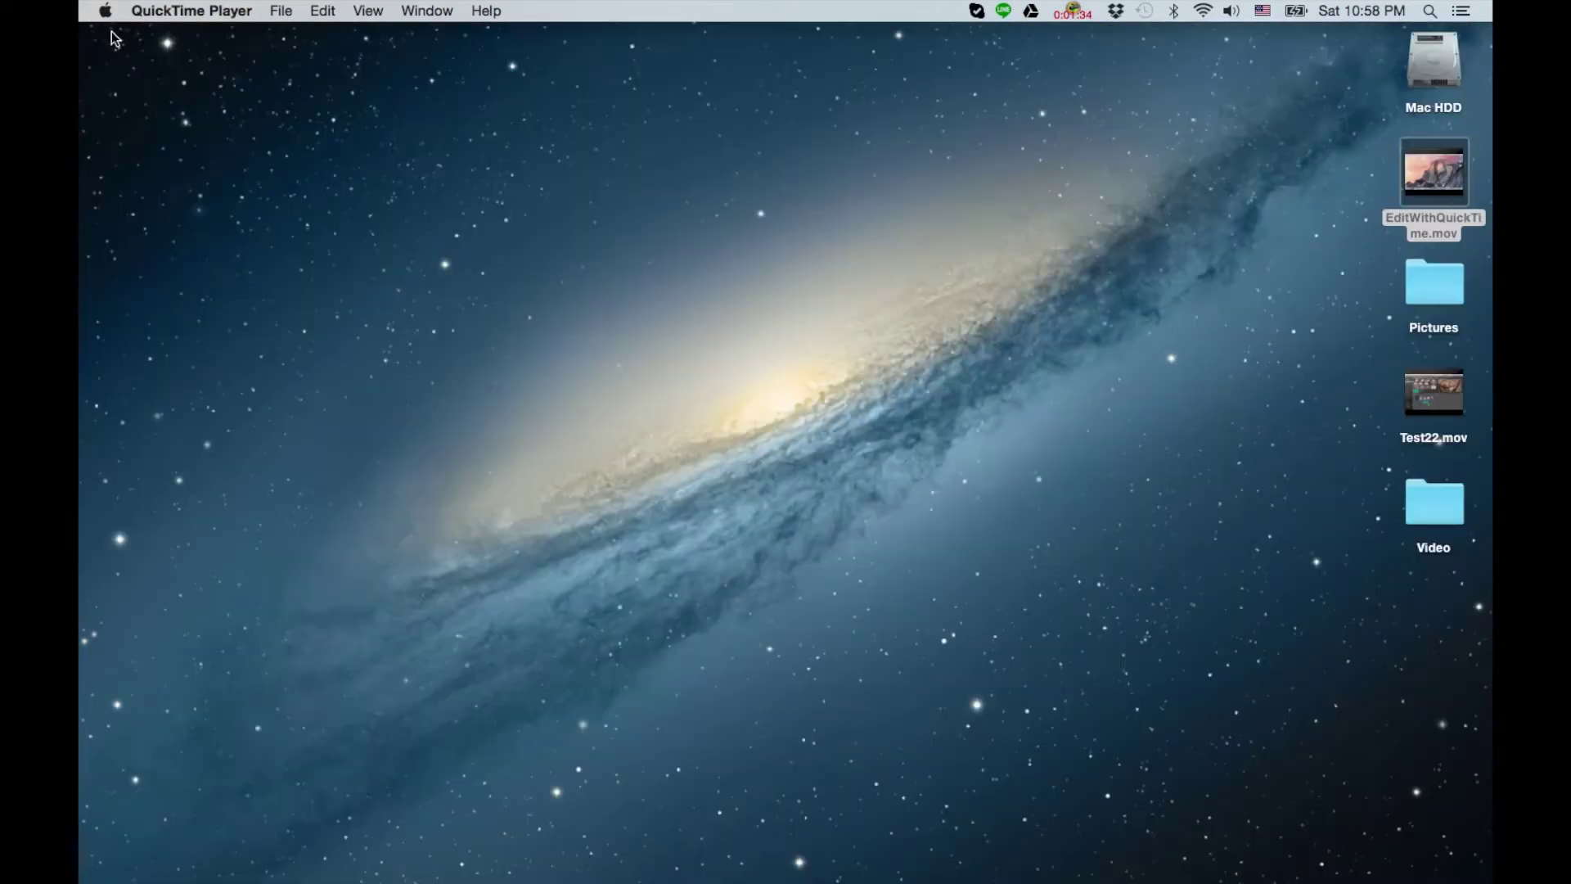
Open Test22.mov, play its beginning and its last few seconds to check the trim, and quit the player.
{"action": "left_click", "coordinate": [1418, 176]}
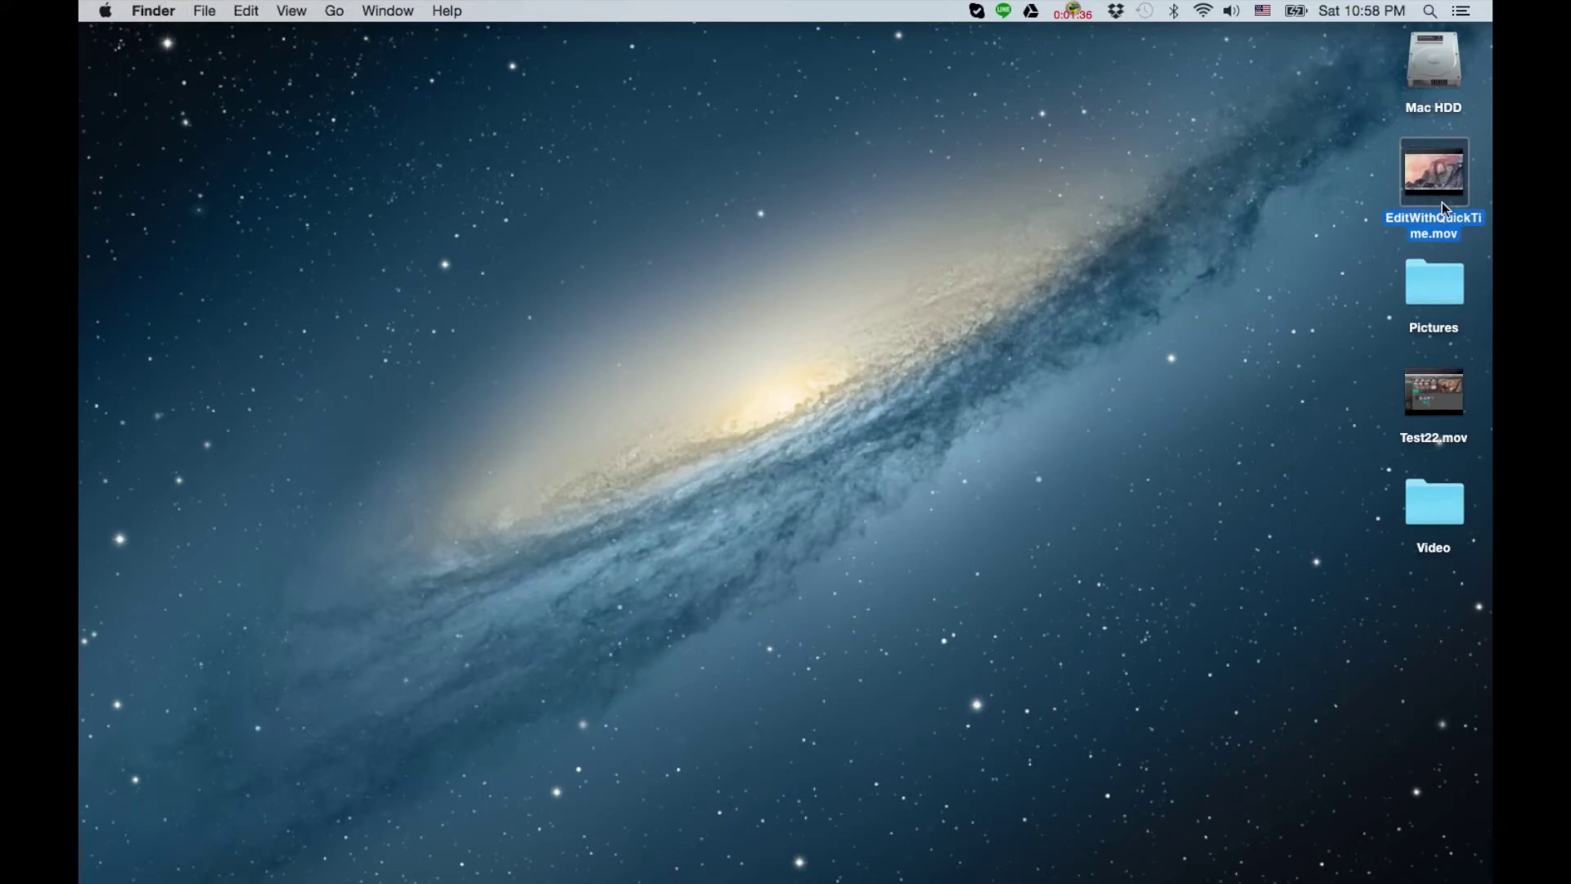
{"action": "left_click", "coordinate": [1453, 399]}
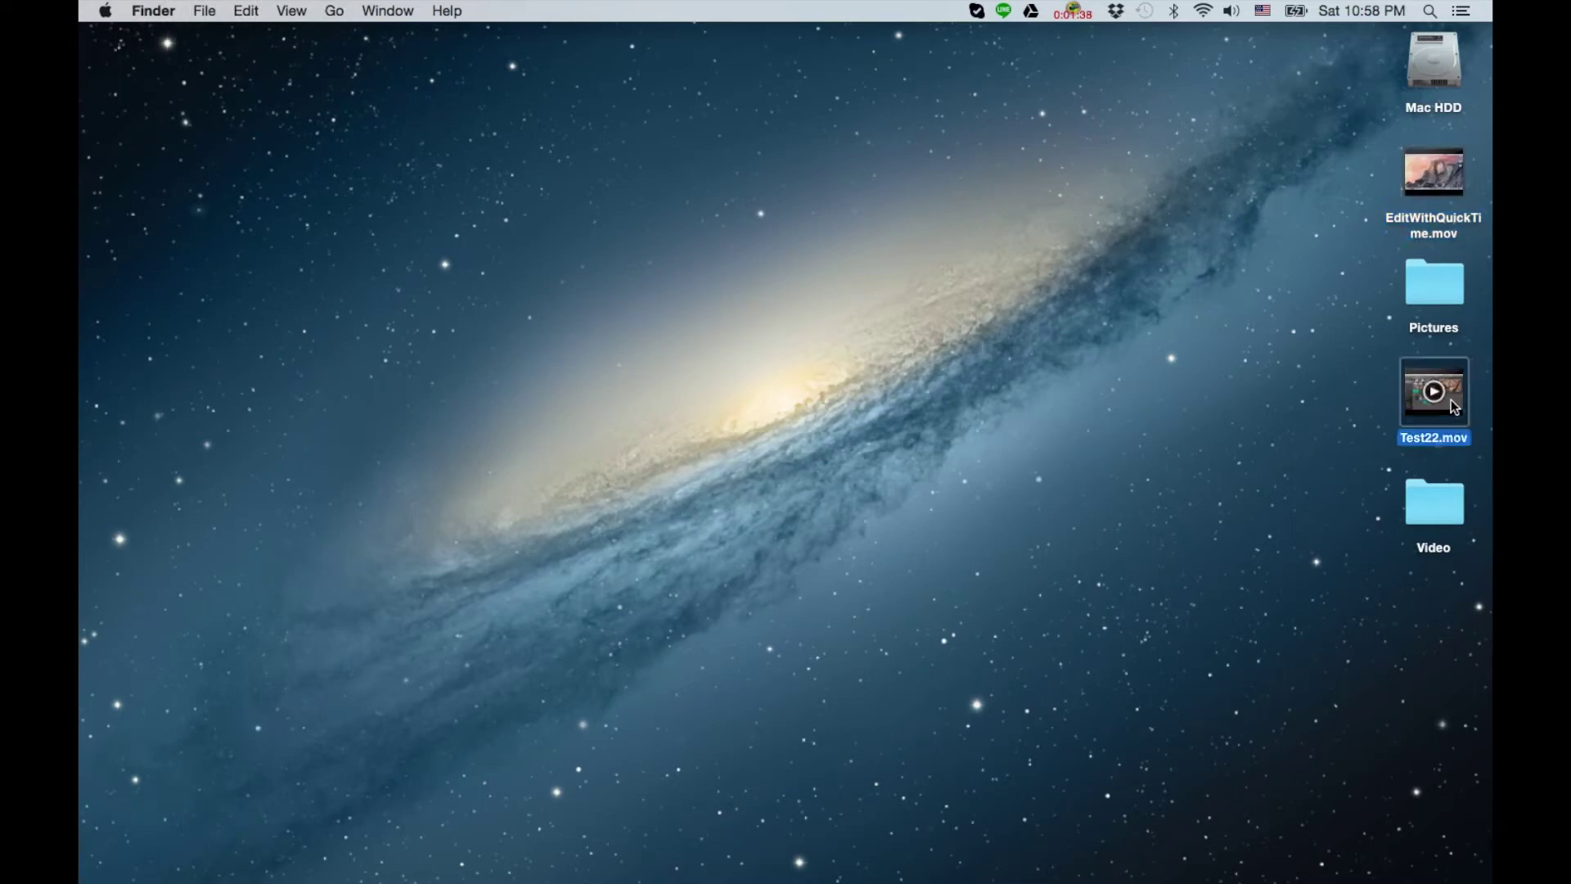
{"action": "double_click", "coordinate": [1446, 394]}
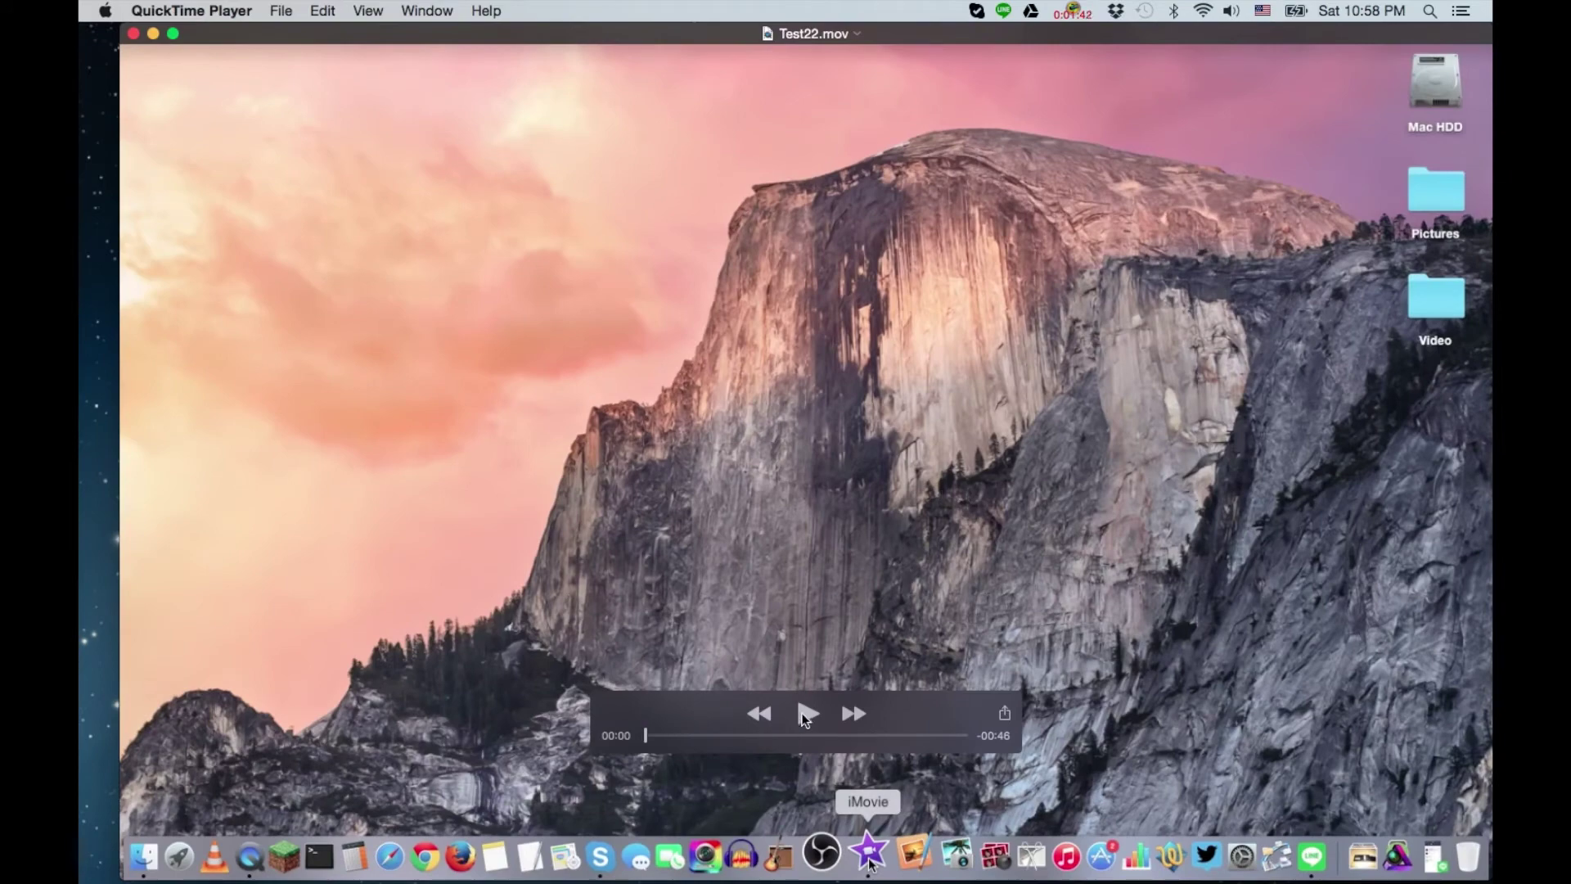
{"action": "left_click", "coordinate": [806, 715]}
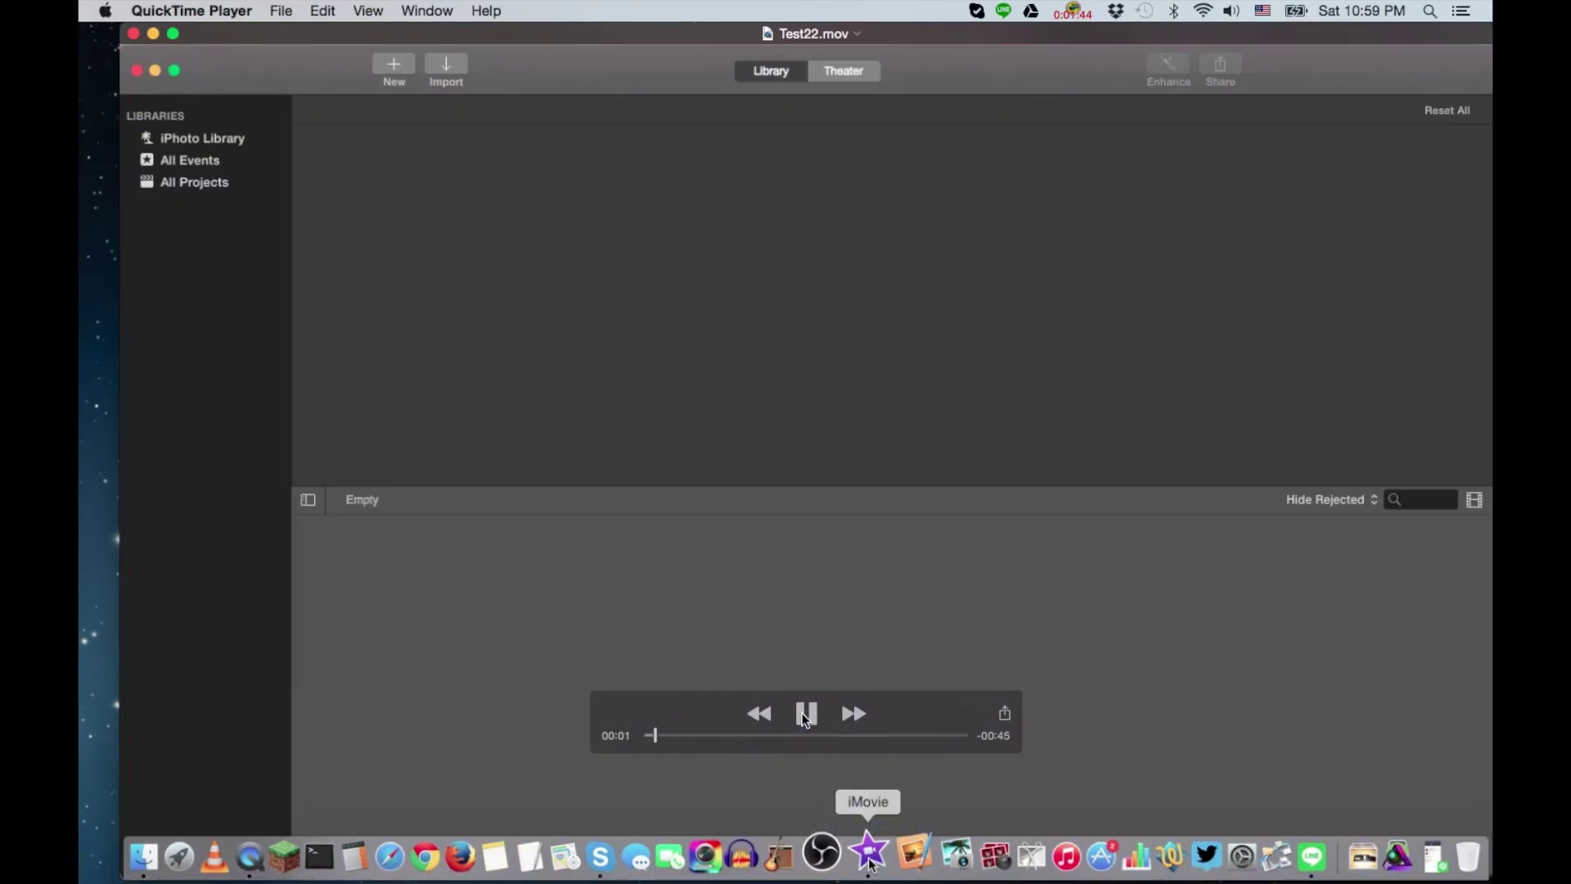
{"action": "left_click", "coordinate": [806, 715]}
{"action": "left_click", "coordinate": [948, 736]}
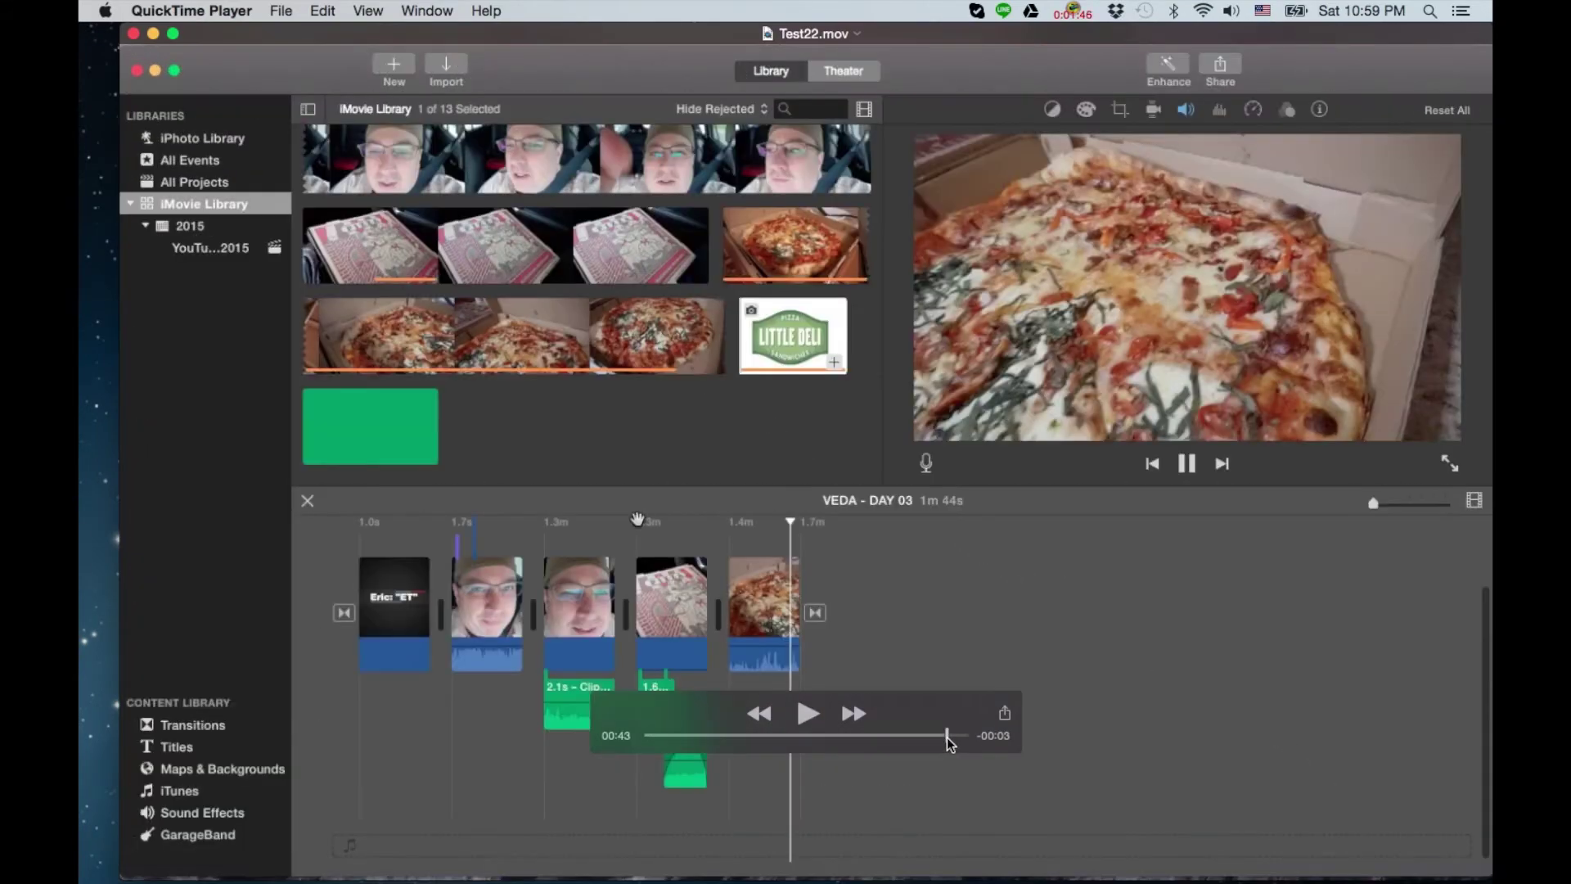
{"action": "left_click", "coordinate": [806, 714]}
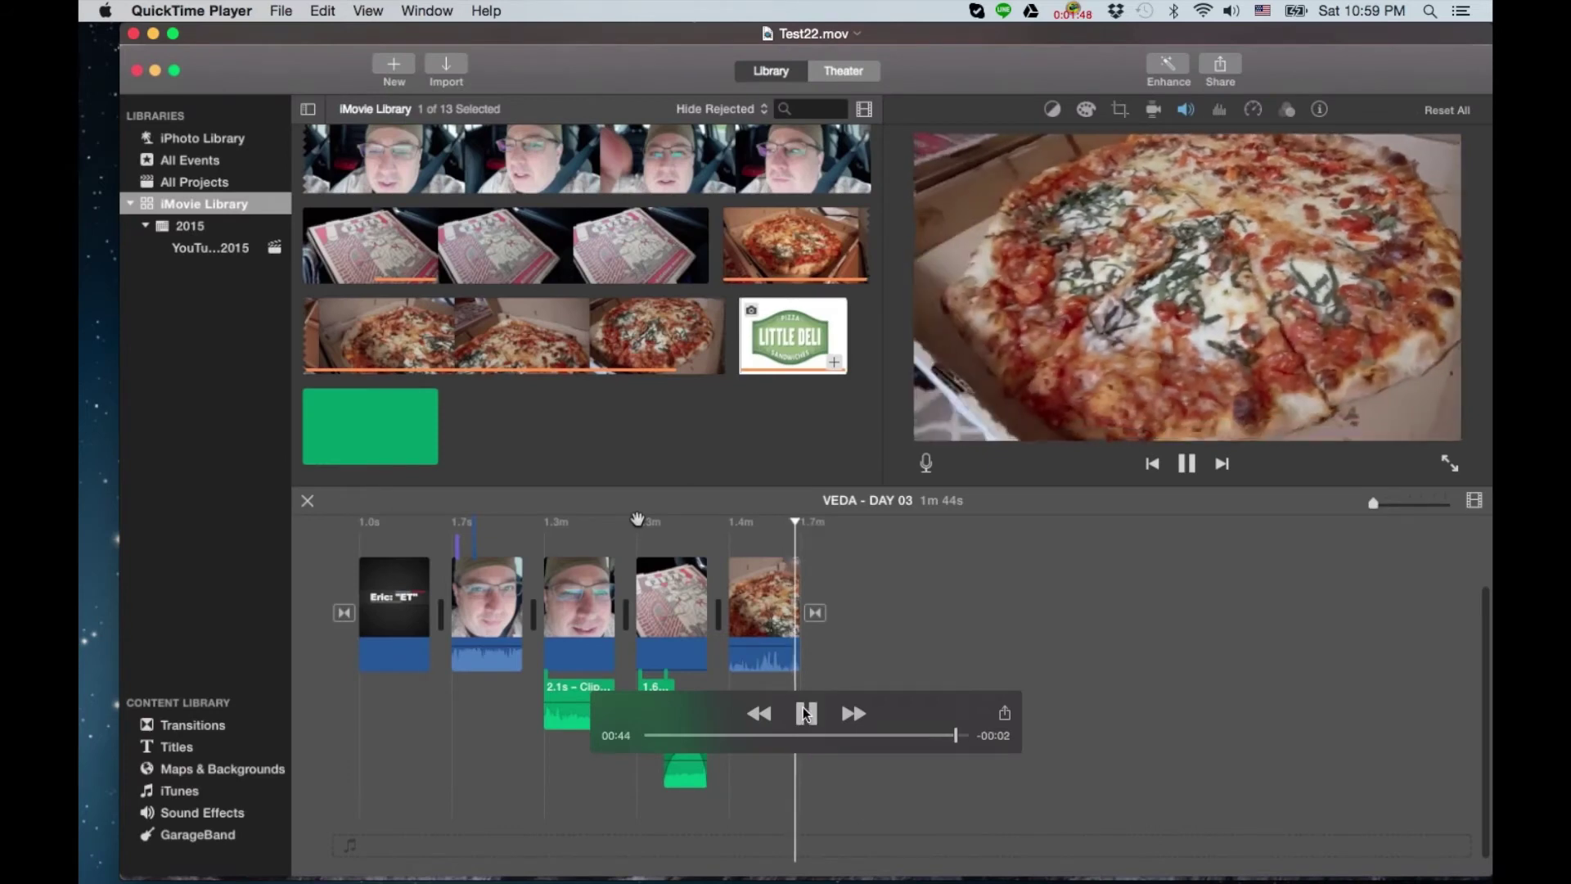
{"action": "left_click", "coordinate": [806, 715]}
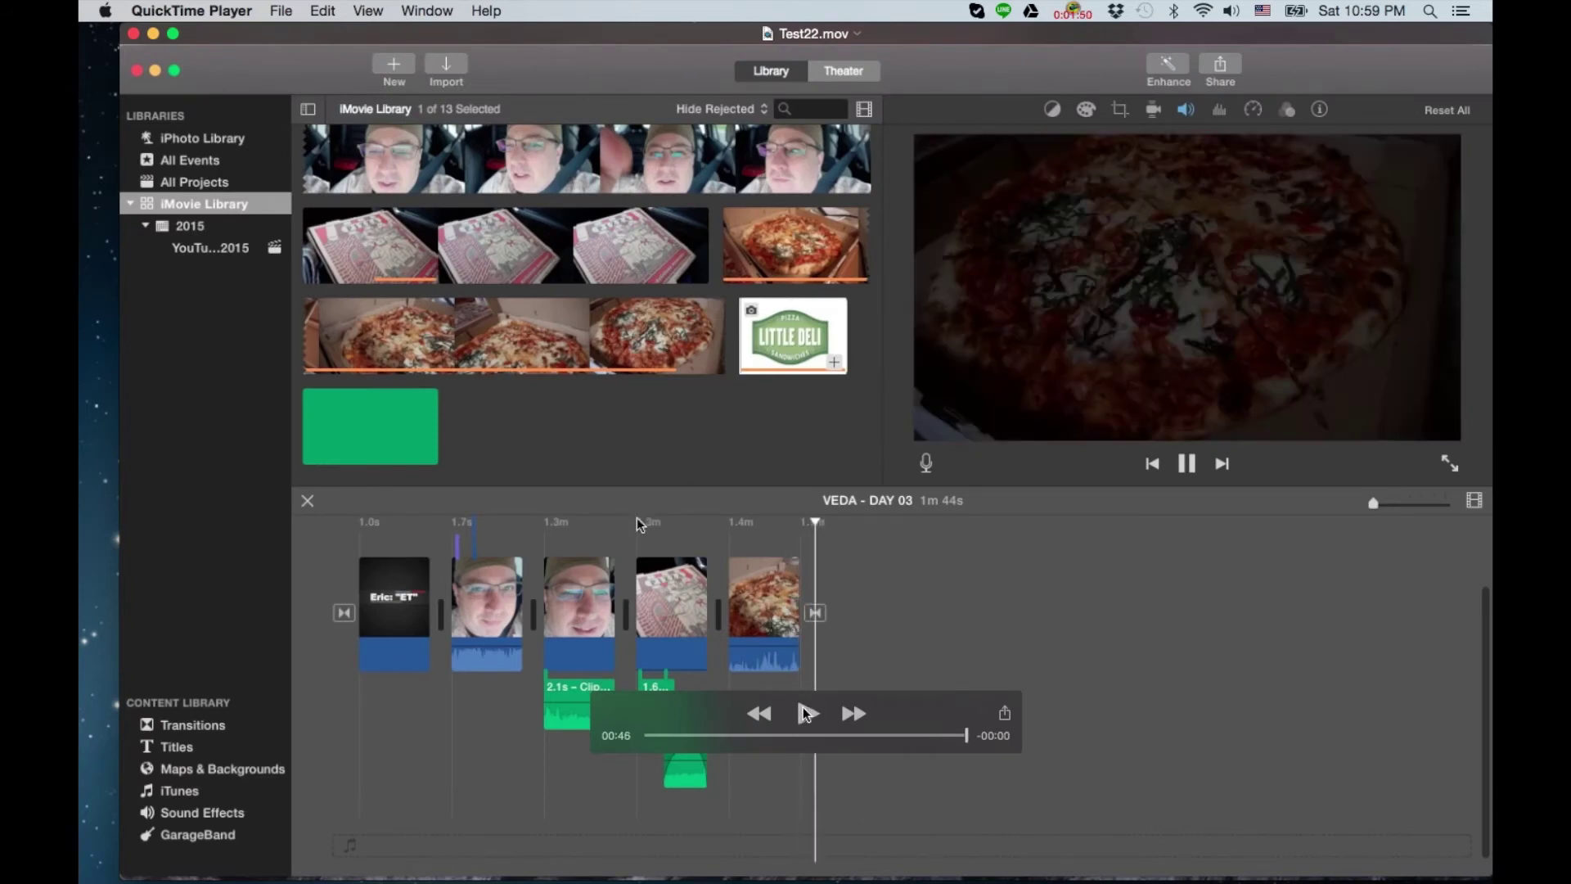
{"action": "left_click", "coordinate": [134, 34]}
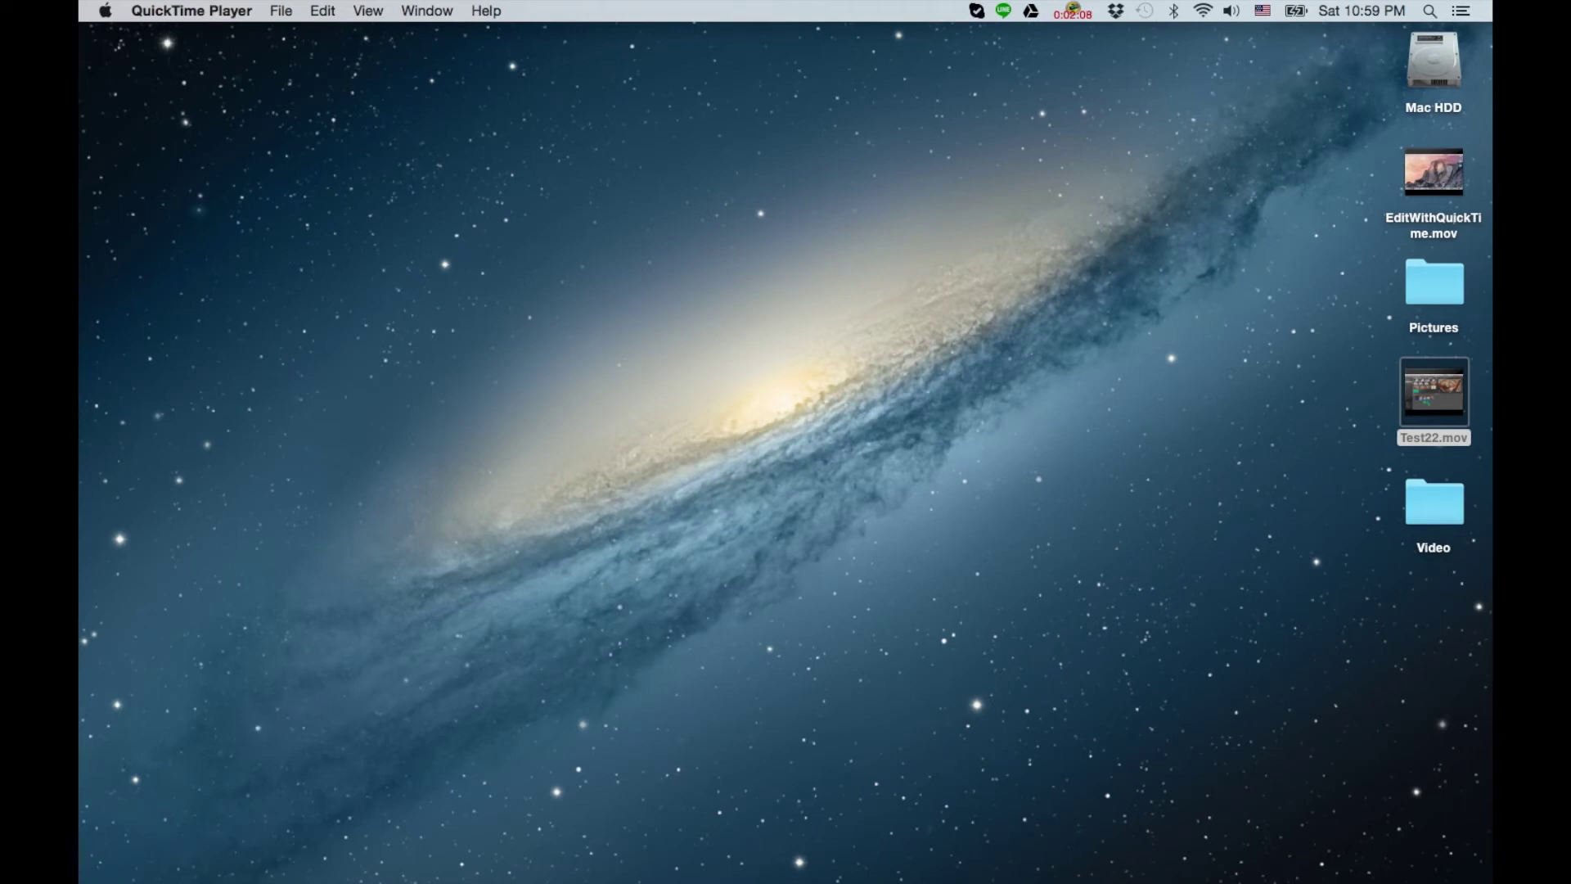
{"action": "key", "text": "super+q"}
Move the original EditWithQuickTime.mov to the Trash and permanently empty the Trash.
{"action": "mouse_move", "coordinate": [1448, 418]}
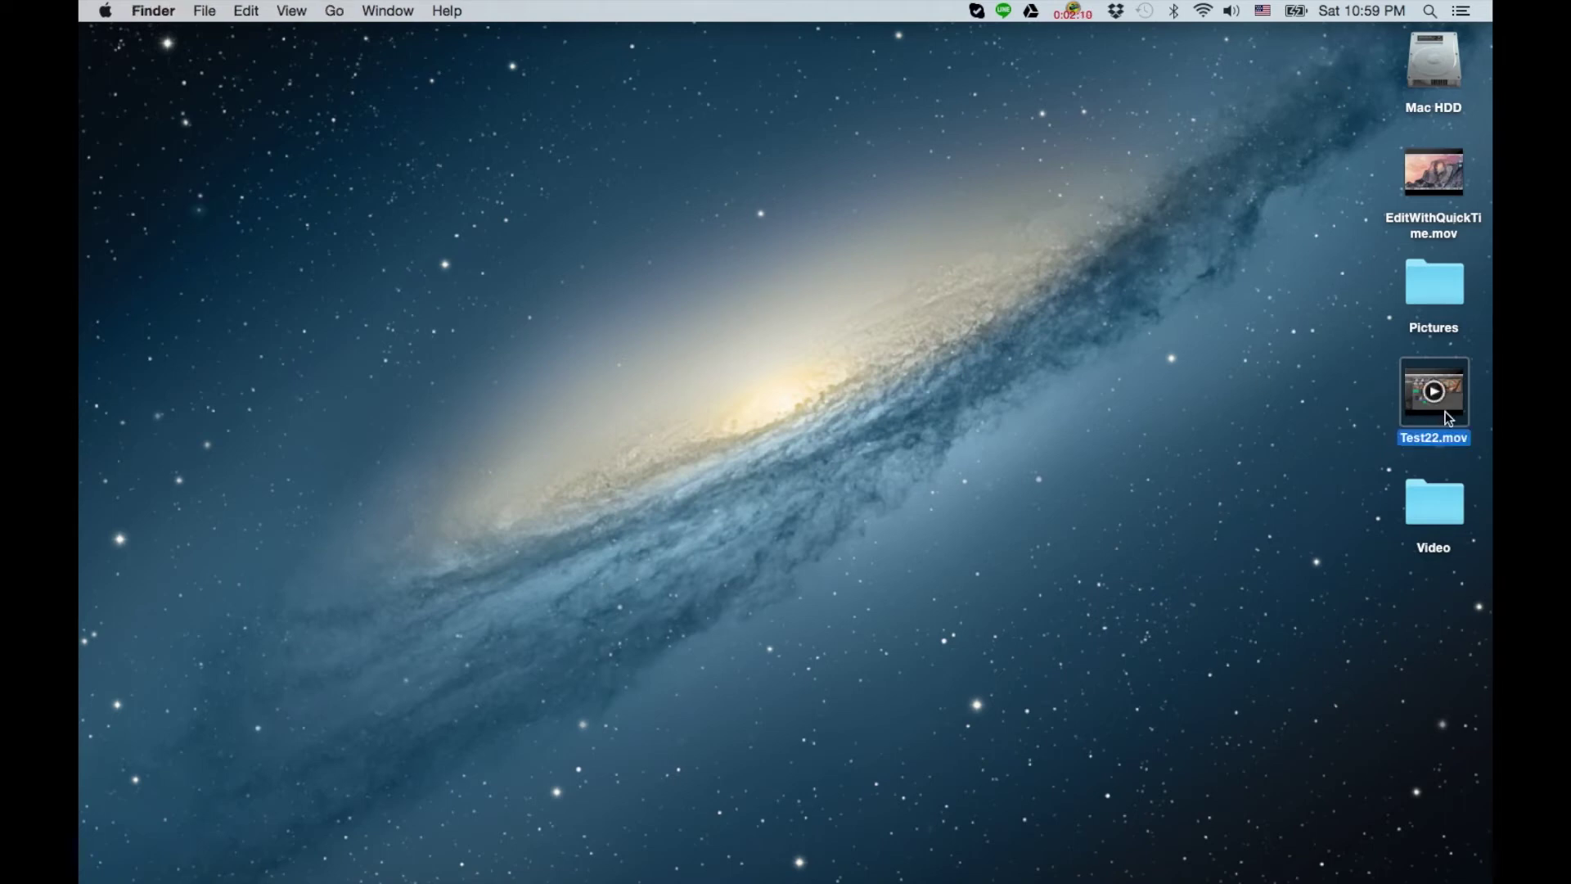
{"action": "mouse_move", "coordinate": [1410, 389]}
{"action": "left_click", "coordinate": [1456, 187]}
{"action": "left_click_drag", "start_coordinate": [1416, 159], "coordinate": [1444, 861]}
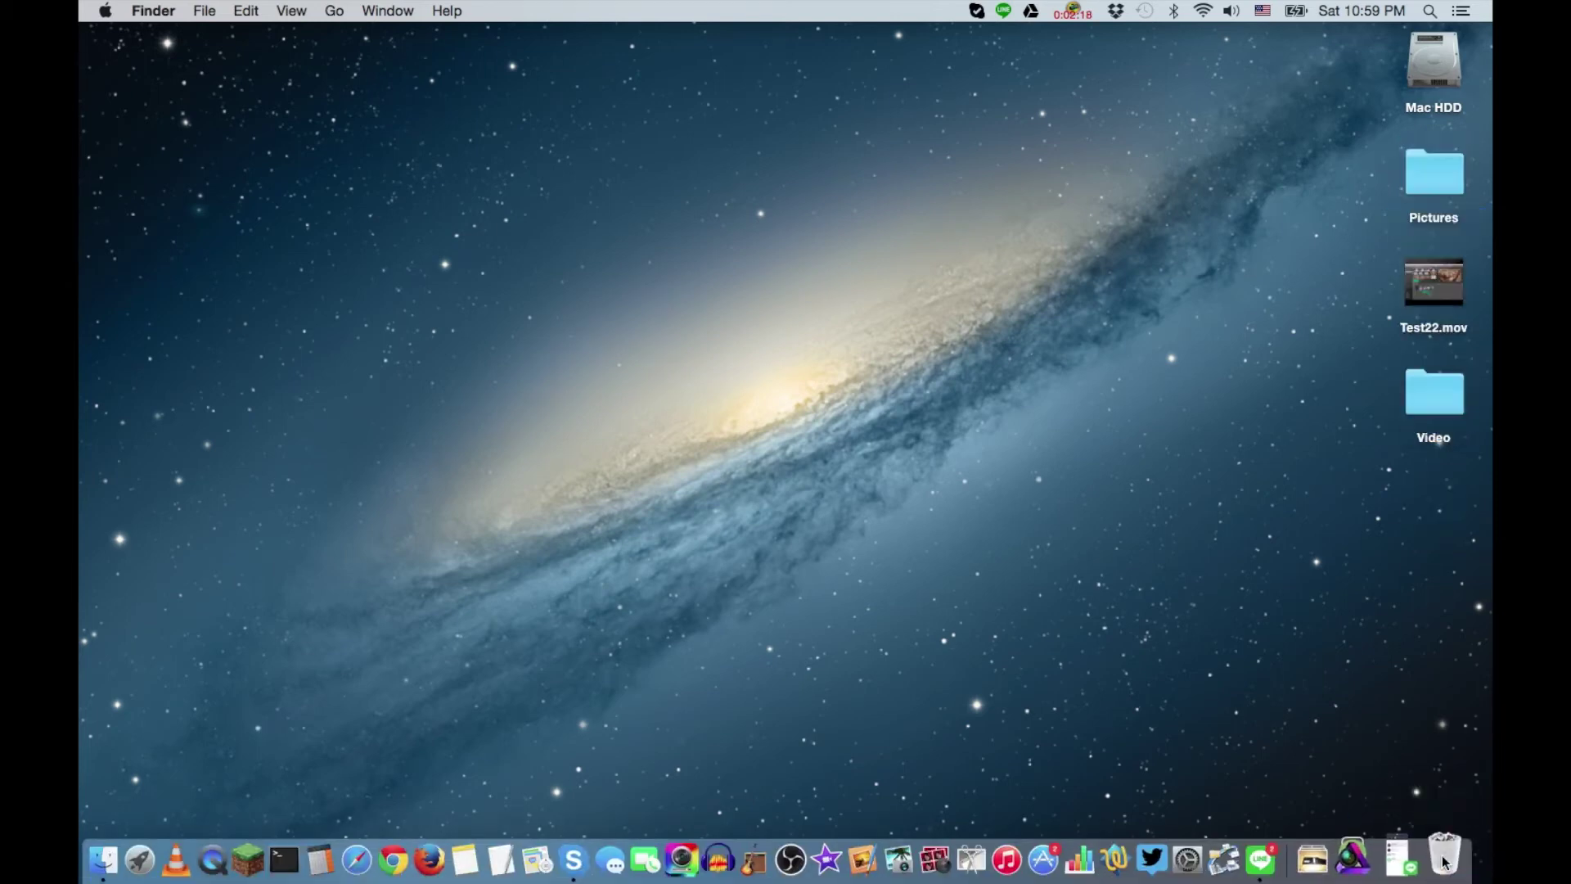
{"action": "right_click", "coordinate": [1444, 861]}
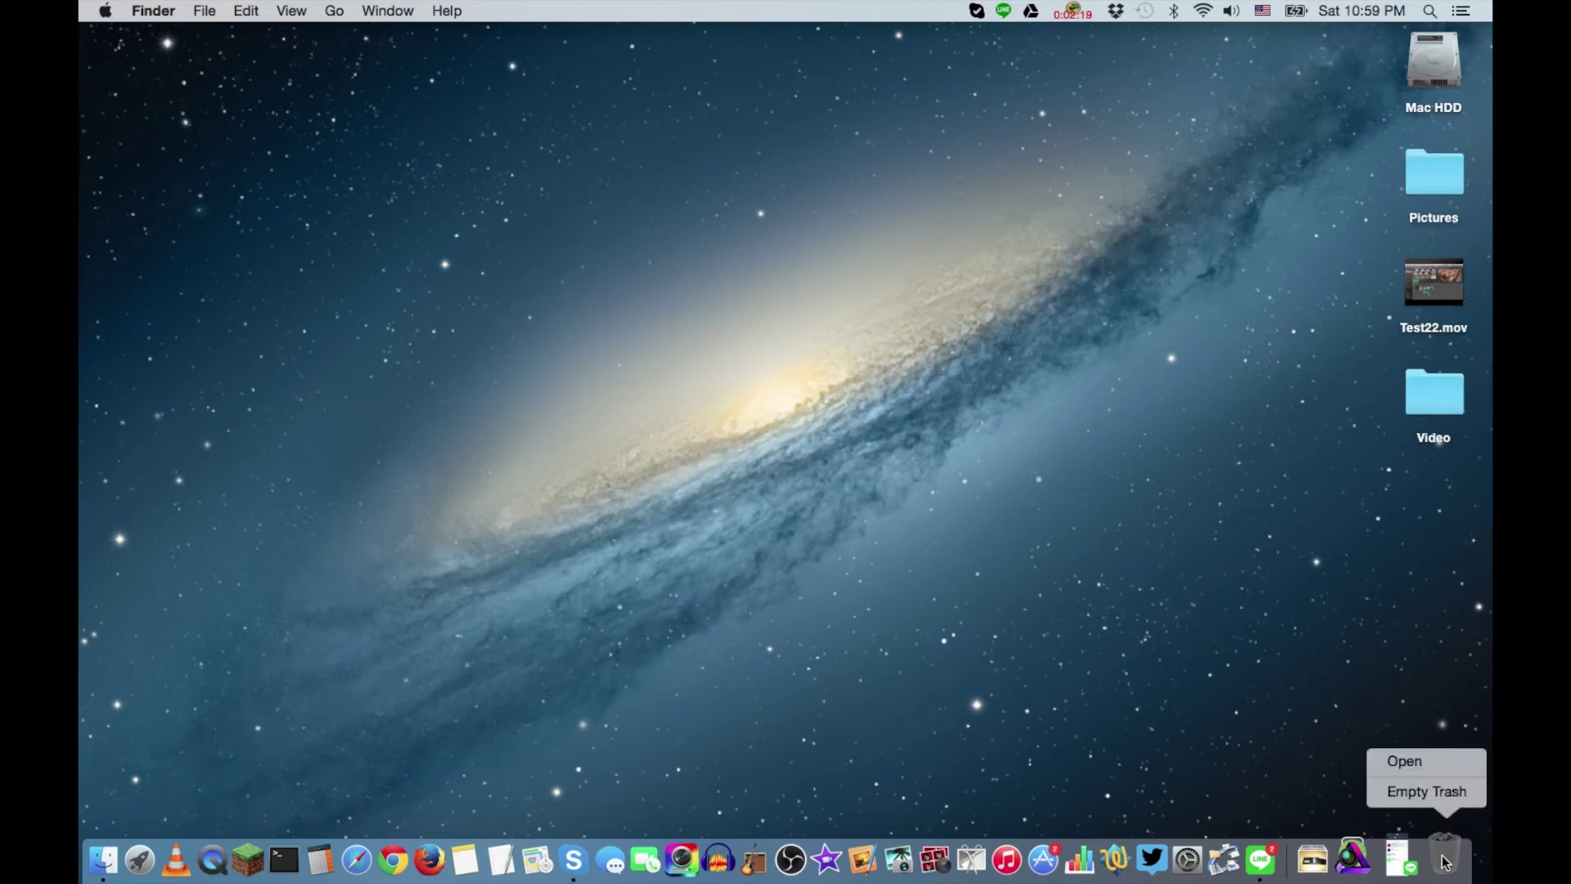
{"action": "left_click", "coordinate": [1448, 787]}
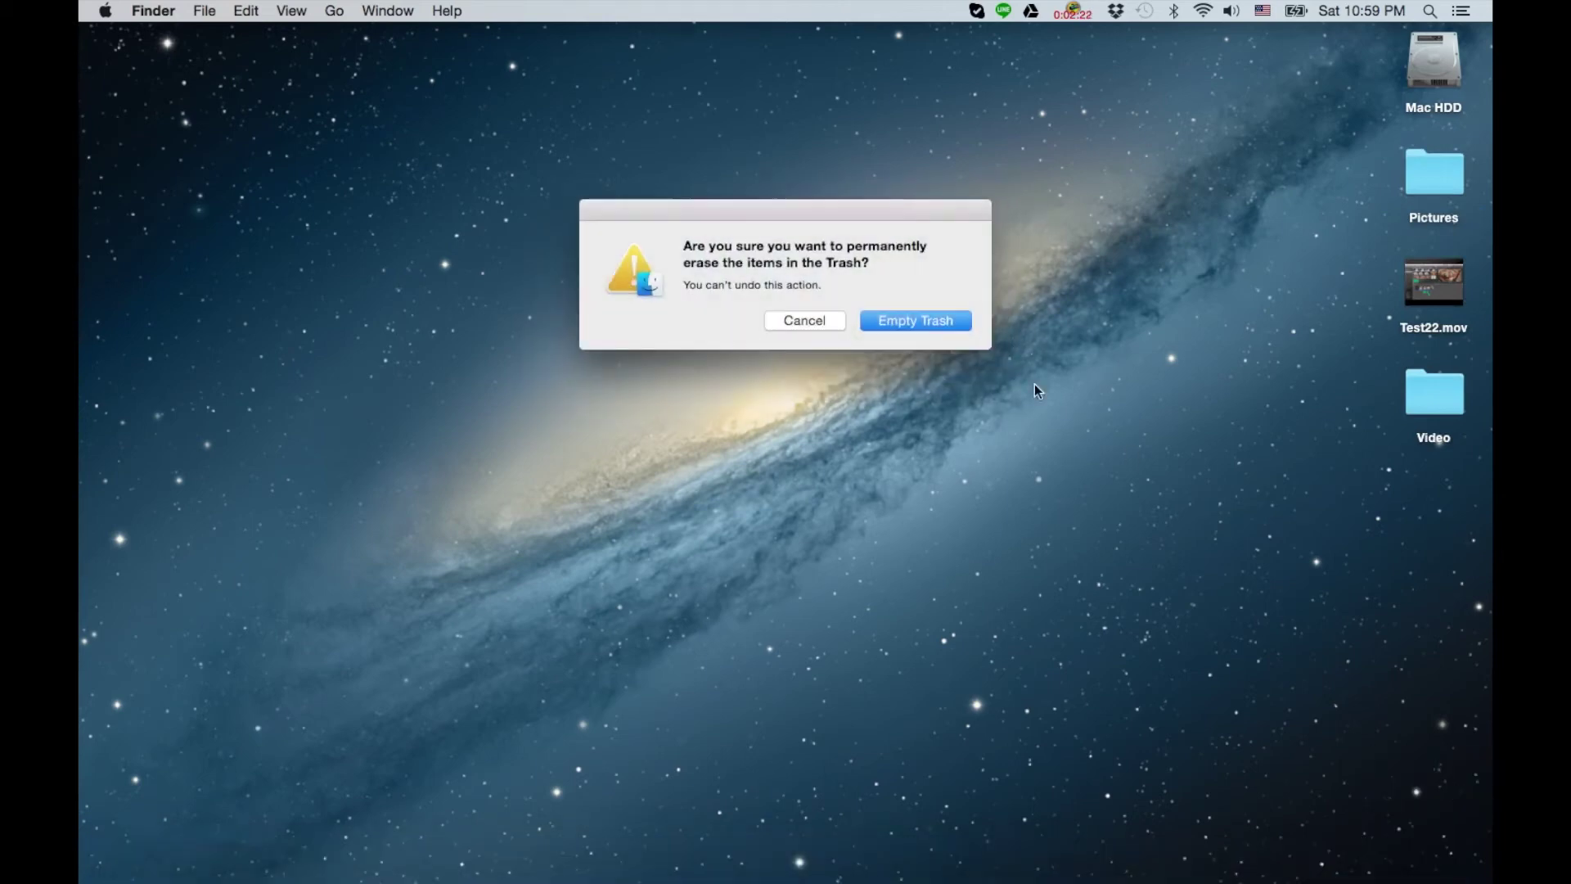
{"action": "left_click", "coordinate": [935, 326]}
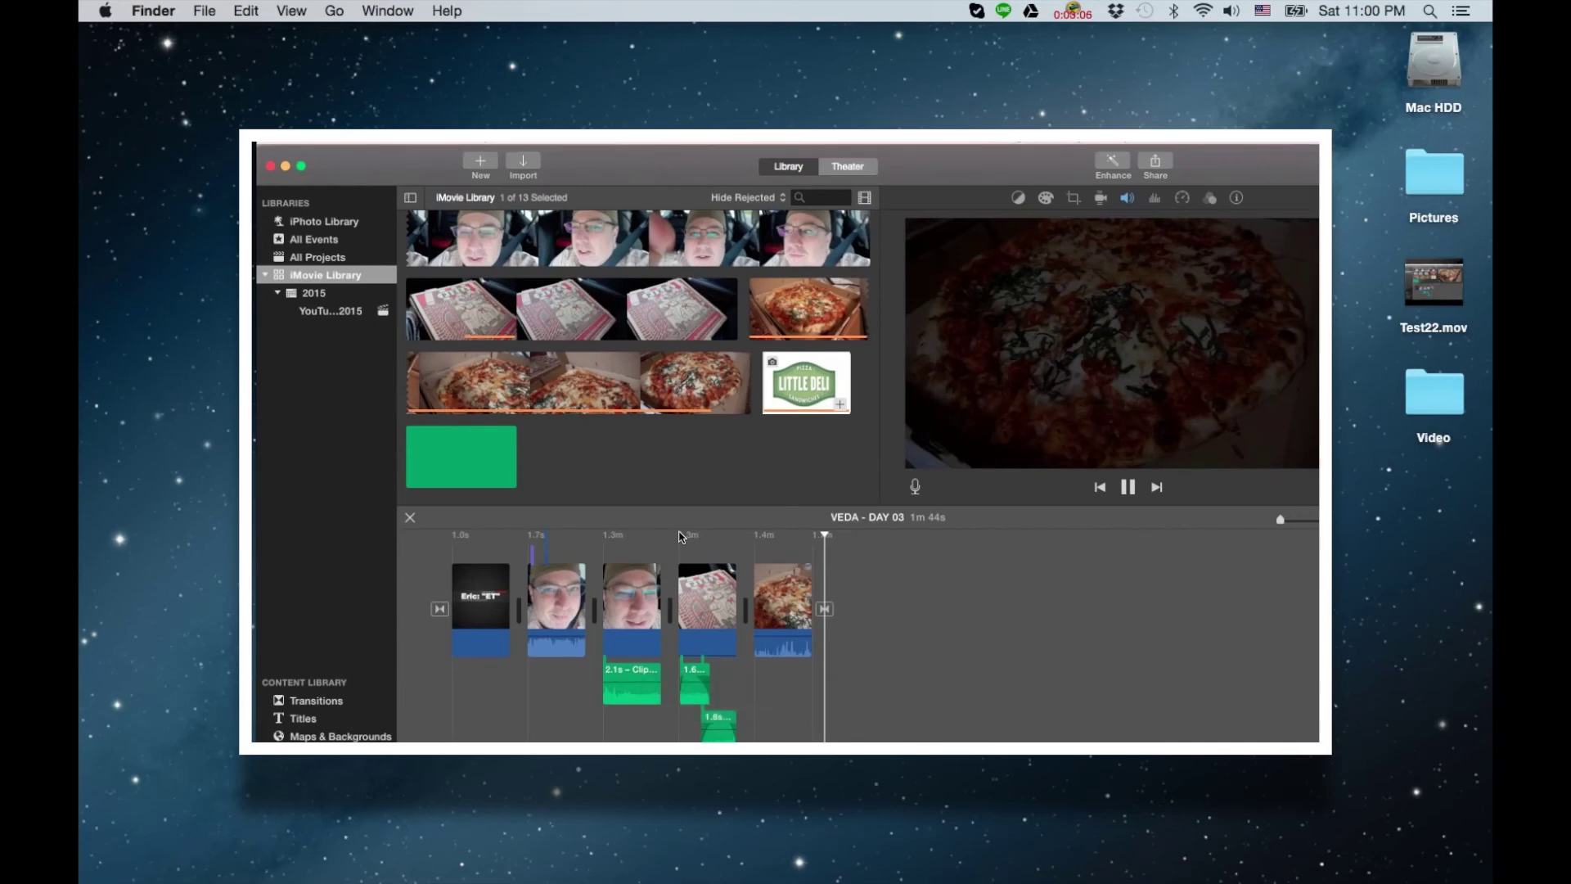
{"action": "mouse_move", "coordinate": [1038, 582]}
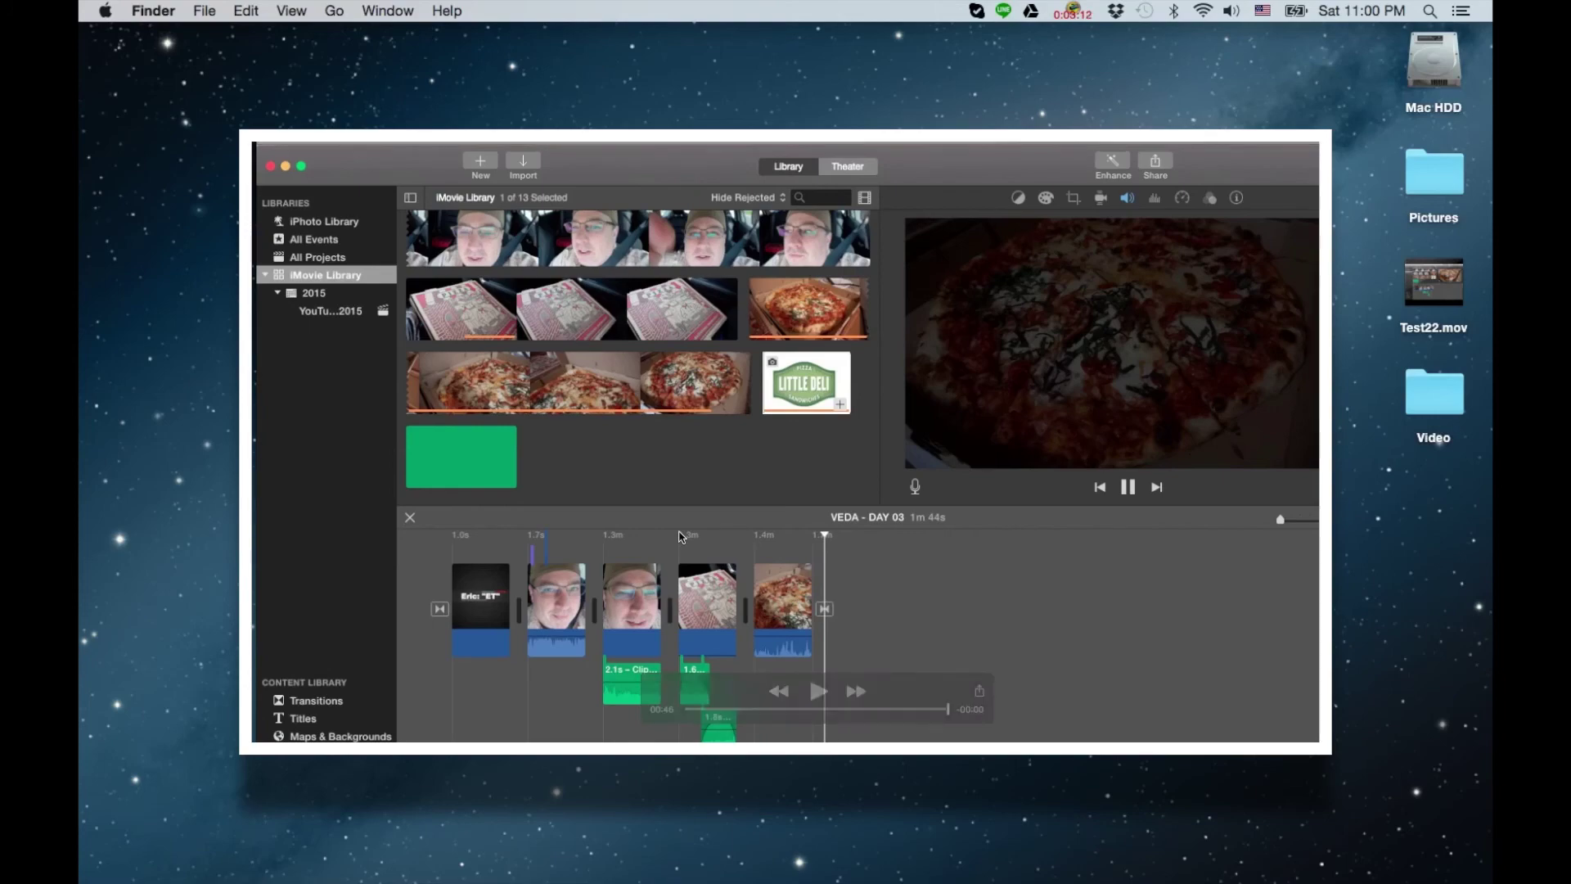
{"action": "key", "text": "space"}
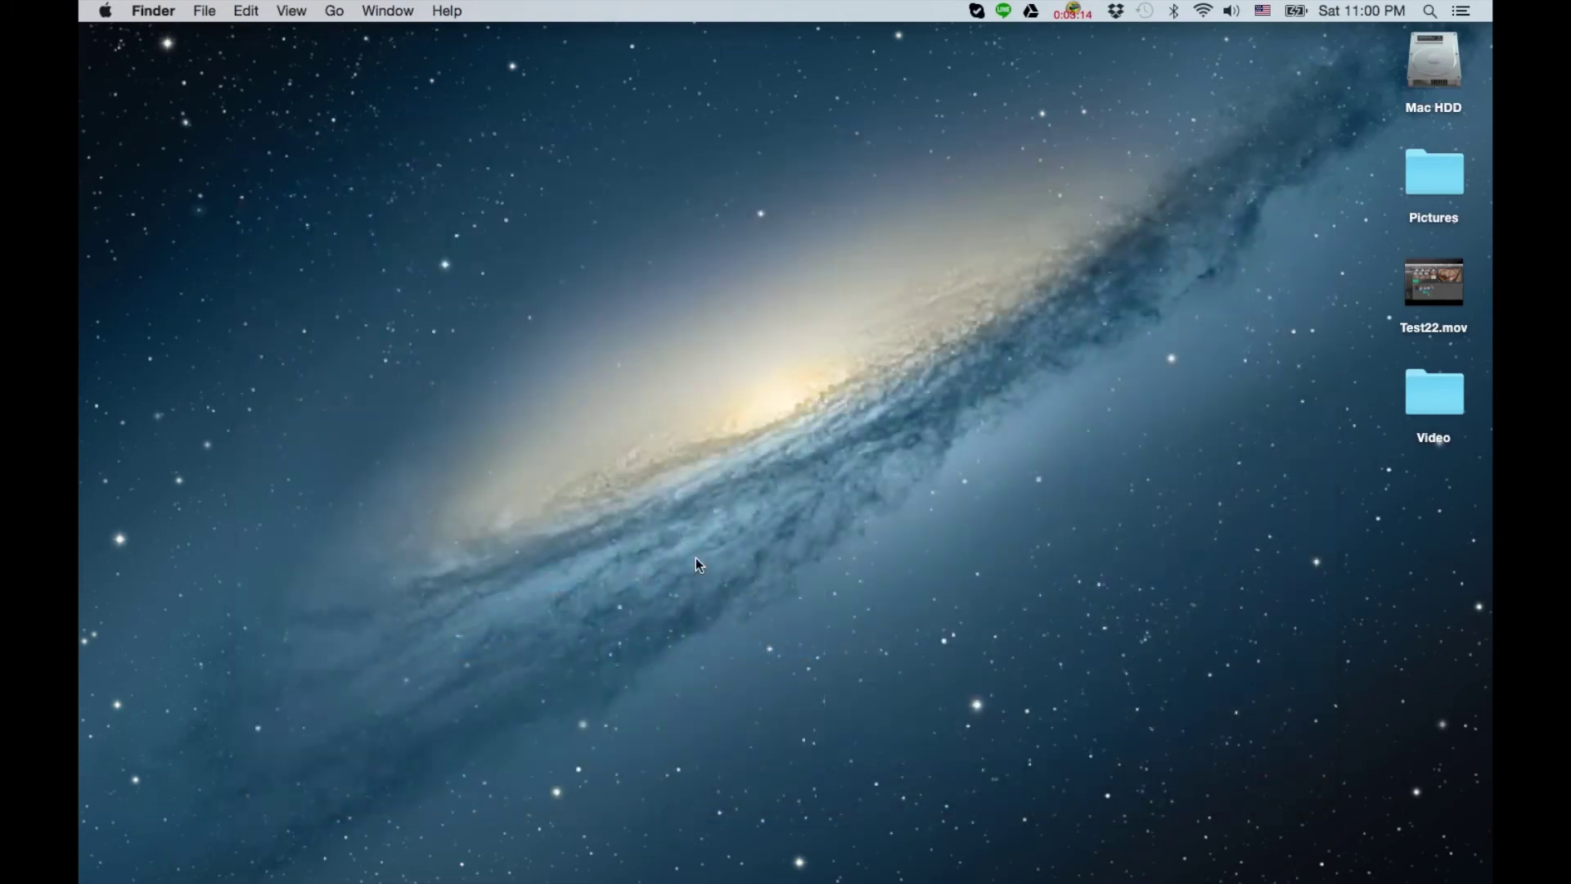